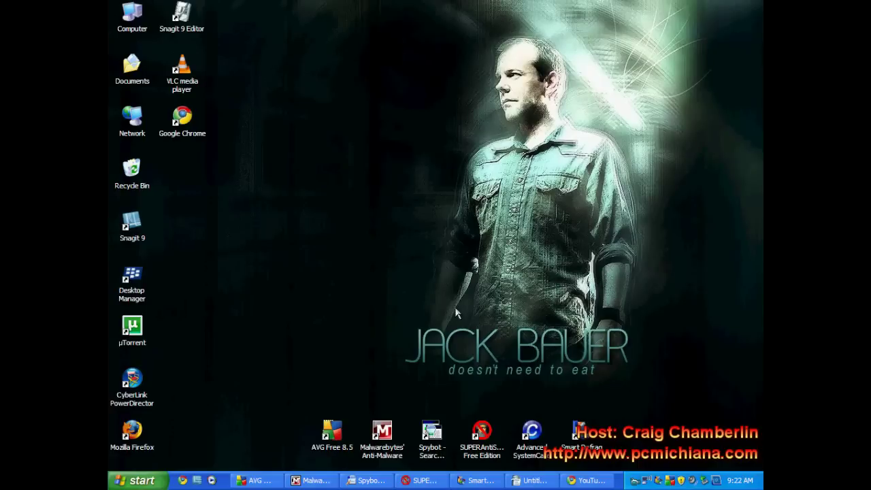
Step: Select and deselect the bottom-row desktop shortcuts, then restore the PCMichiana YouTube channel page from the taskbar
drag(261, 382, 651, 468)
click(370, 402)
drag(291, 378, 614, 471)
click(371, 376)
click(585, 481)
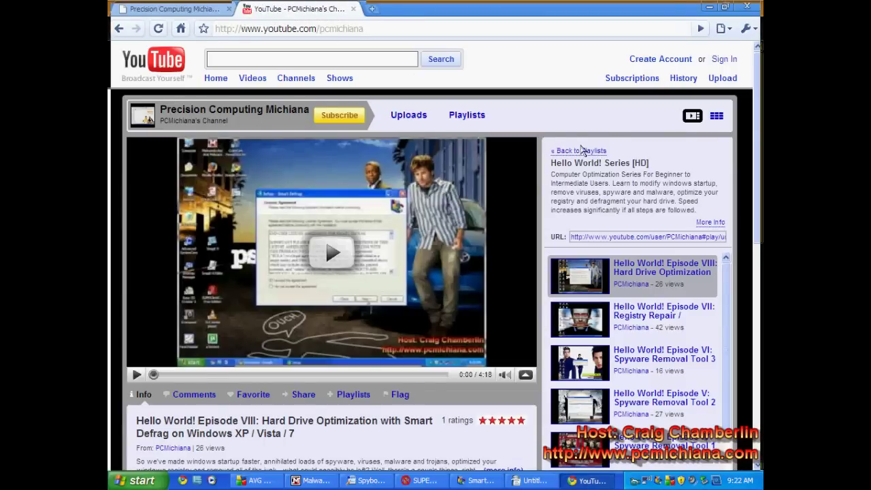
Step: Scroll through the Hello World! Series playlist episodes, then minimize the browser window
scroll(714, 211, down, 5)
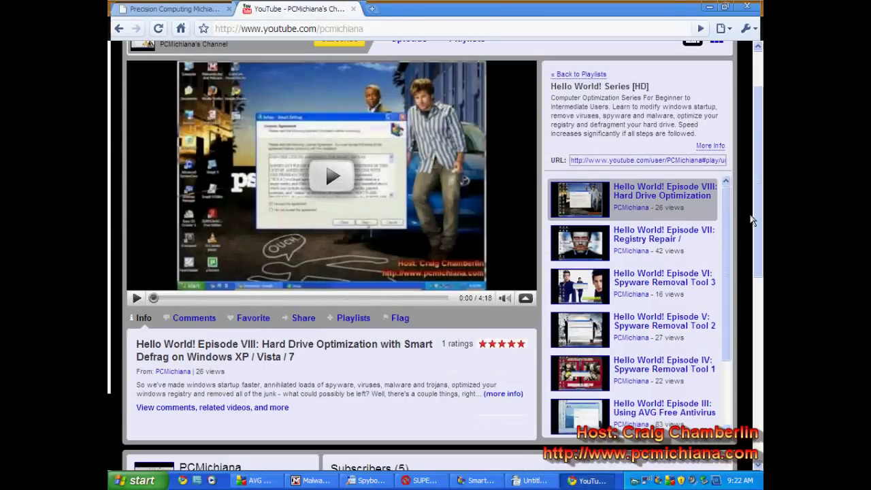
scroll(732, 263, down, 3)
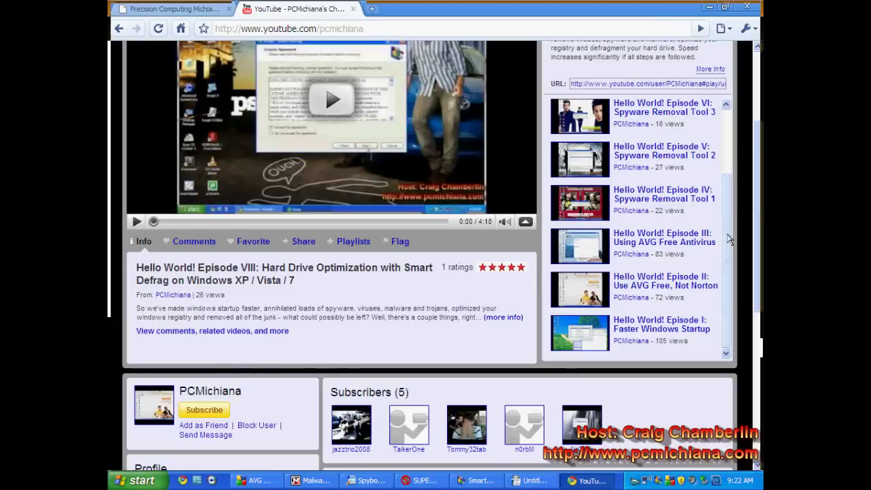
scroll(732, 193, up, 3)
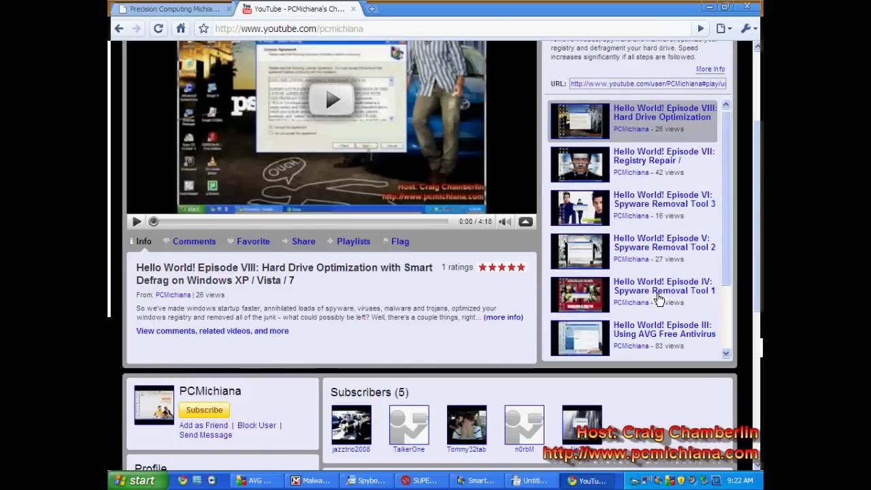
scroll(727, 218, up, 1)
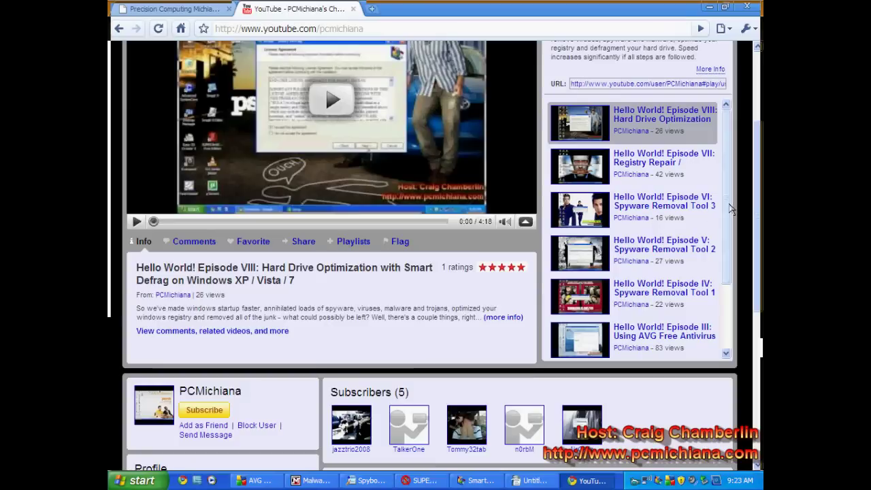
click(708, 7)
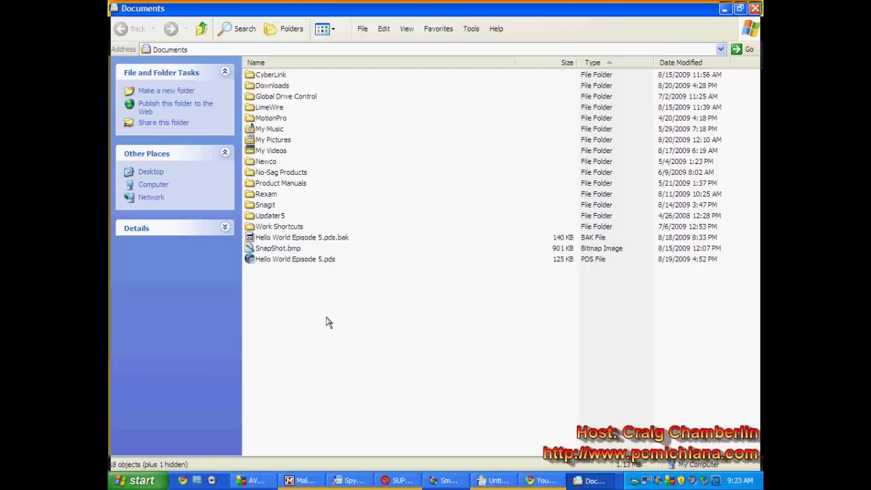
Step: Create a new folder named Maintenance in Documents and restore the window to a smaller size
right_click(330, 296)
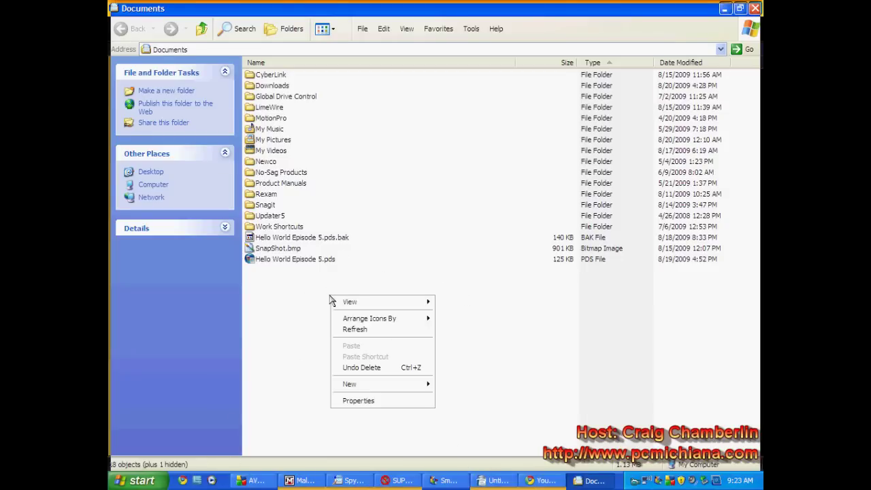
mouse_move(365, 386)
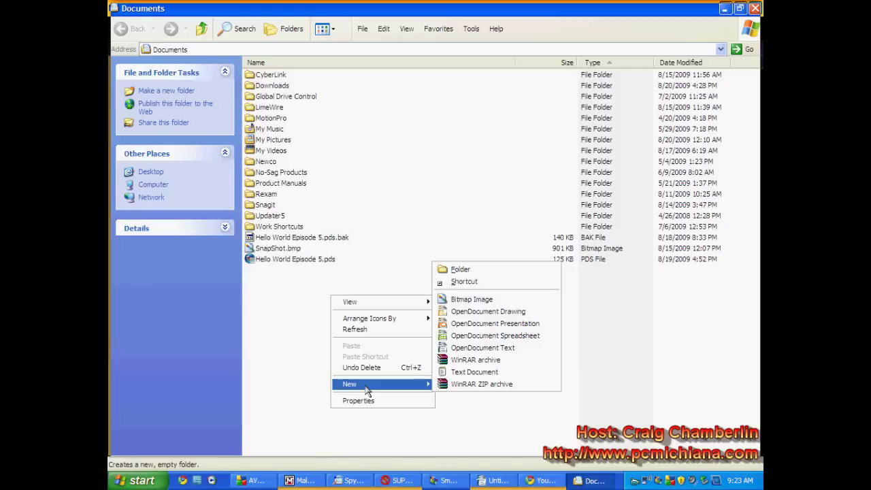
click(467, 270)
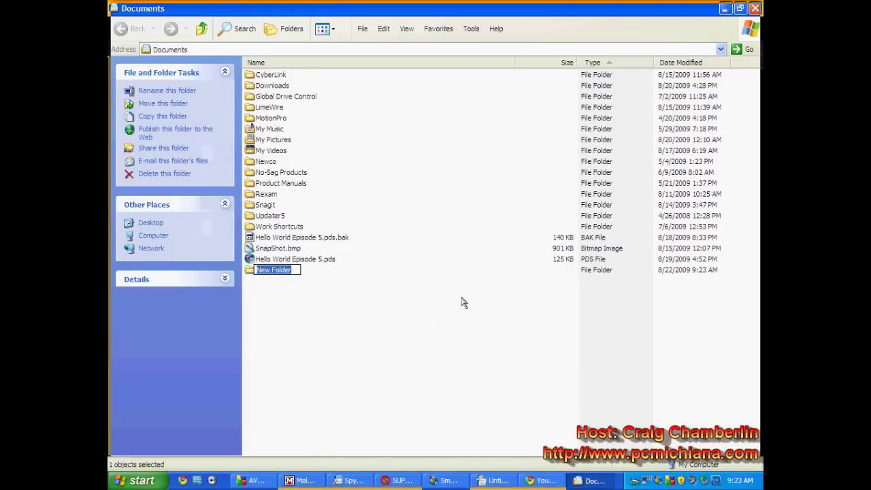
text(Men)
text(ntenance)
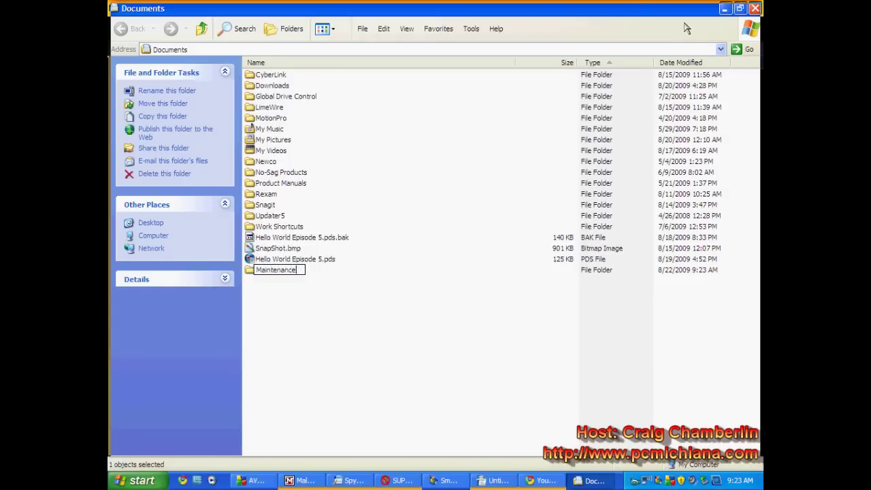
key(Return)
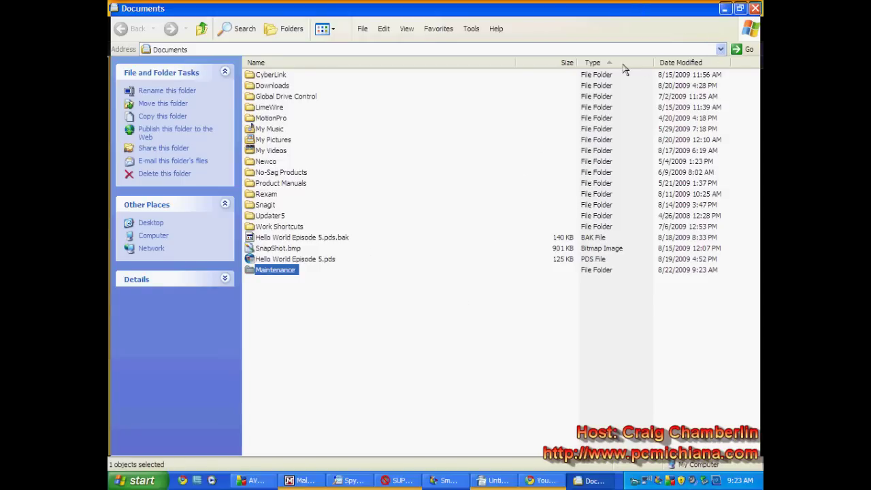
click(739, 8)
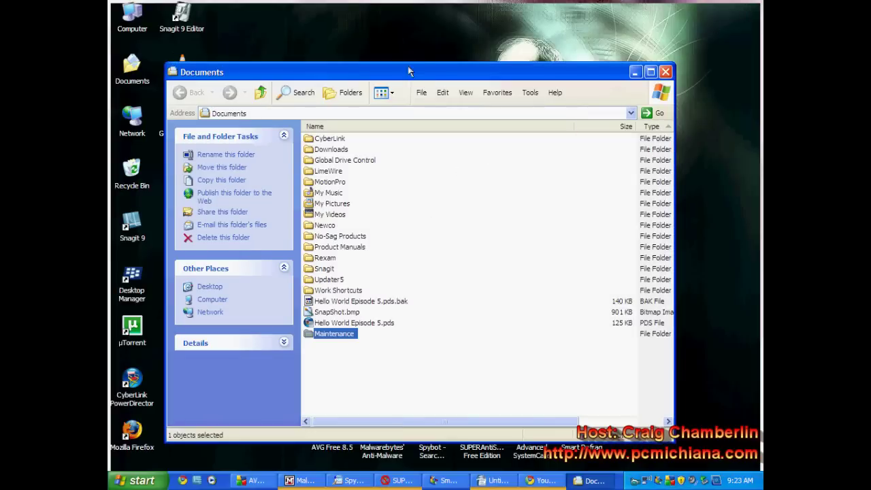
Step: Drag the six maintenance tool shortcuts from the desktop into the open Maintenance folder, then return to Documents
drag(403, 74, 431, 39)
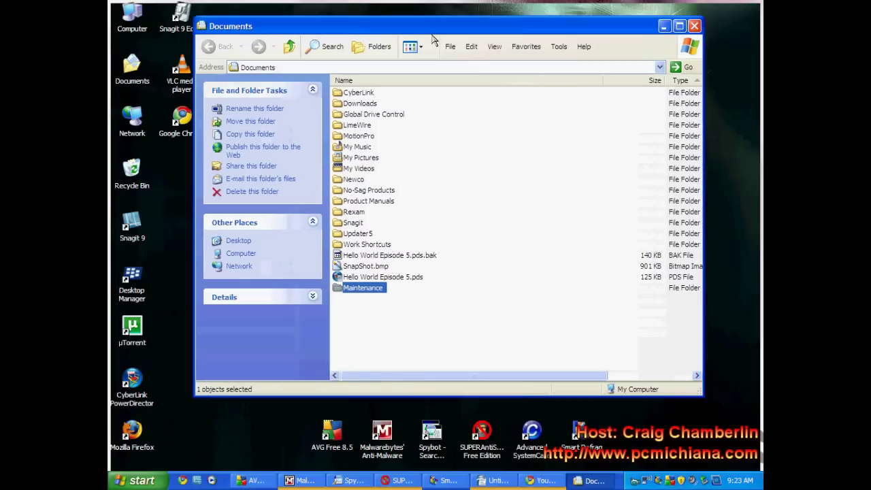
double_click(360, 292)
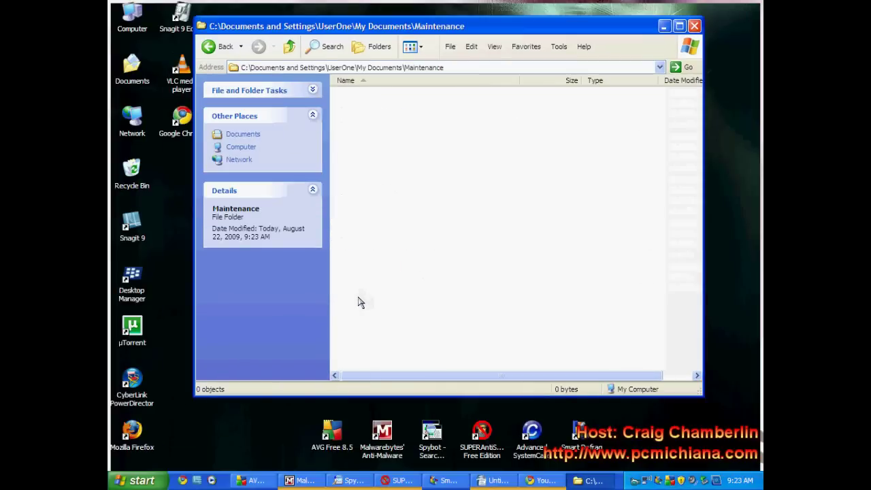
drag(631, 457, 404, 188)
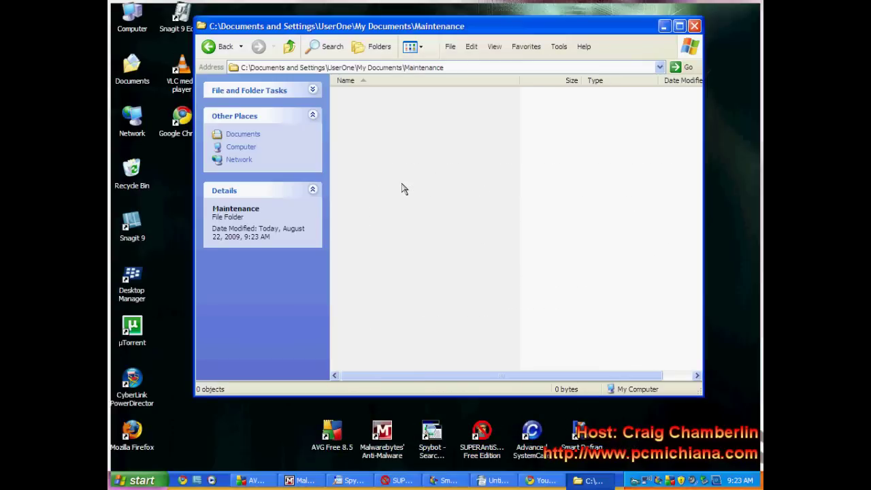
click(405, 196)
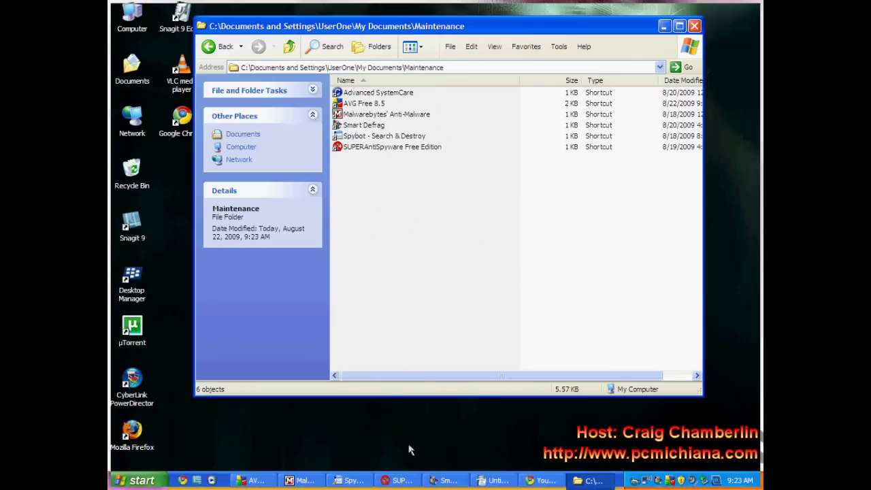
click(216, 46)
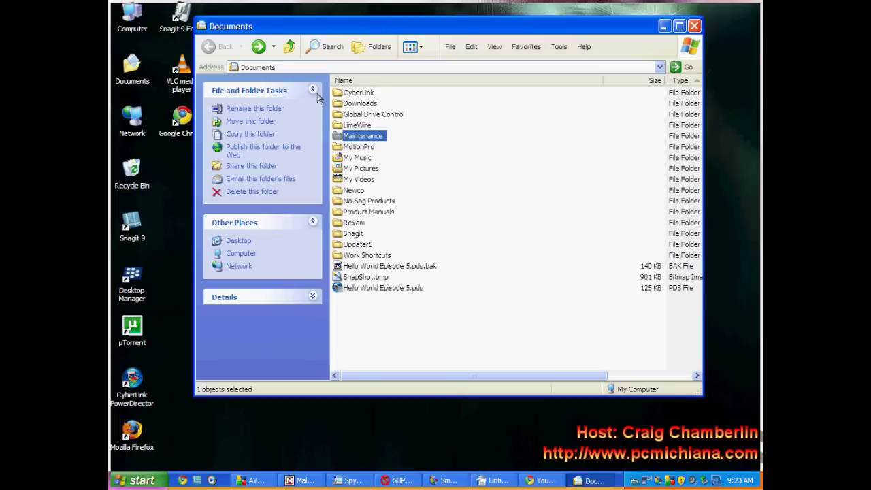
Step: Reopen Maintenance to check it holds the six shortcuts, then go back to Documents
drag(380, 25, 321, 70)
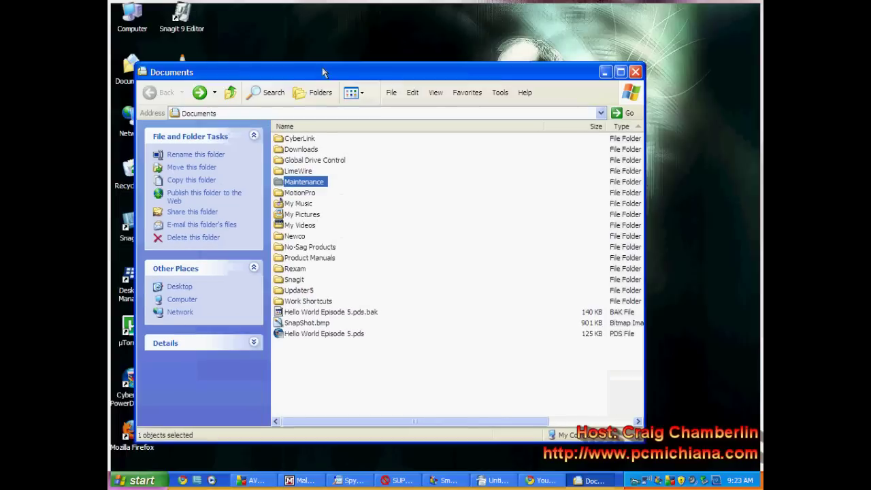
double_click(294, 185)
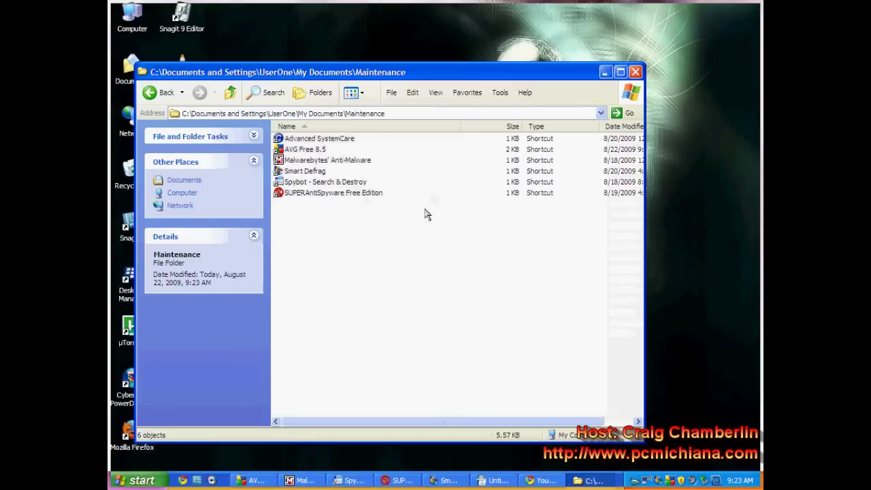
click(149, 92)
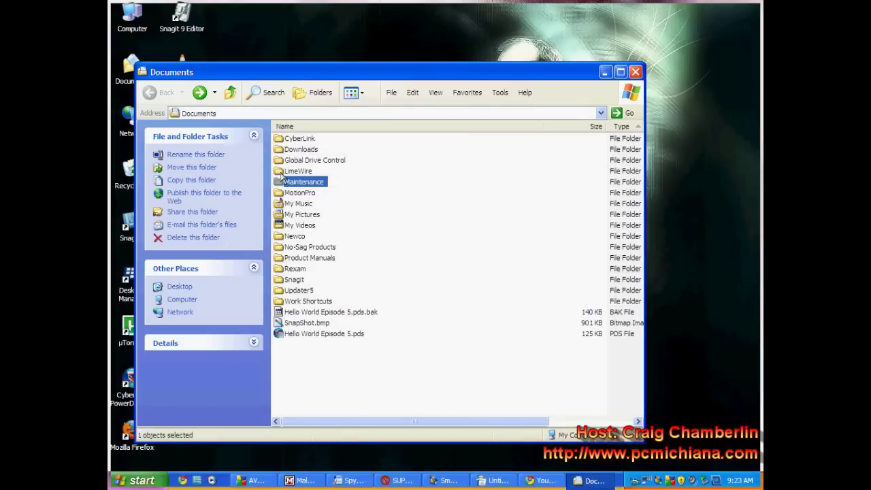
Step: Dock the Maintenance folder as a right-edge toolbar, close Documents, and turn off Show Text
drag(281, 187, 761, 161)
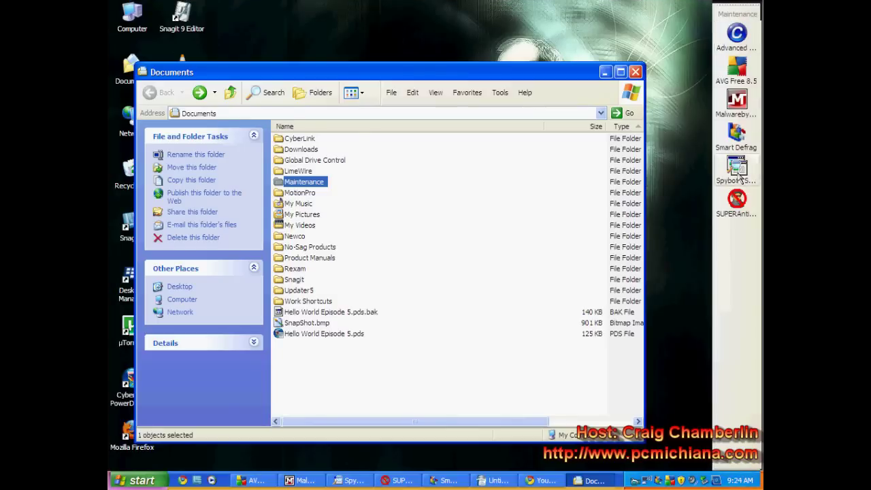
click(635, 72)
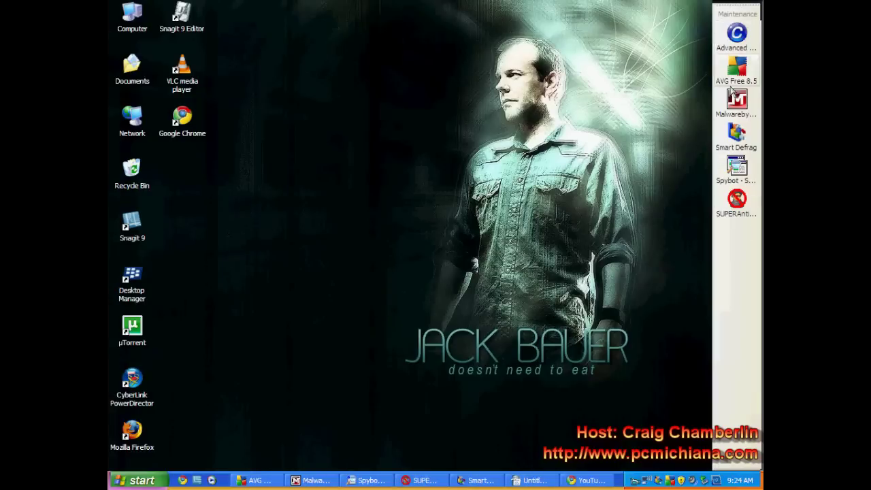
right_click(740, 291)
click(728, 256)
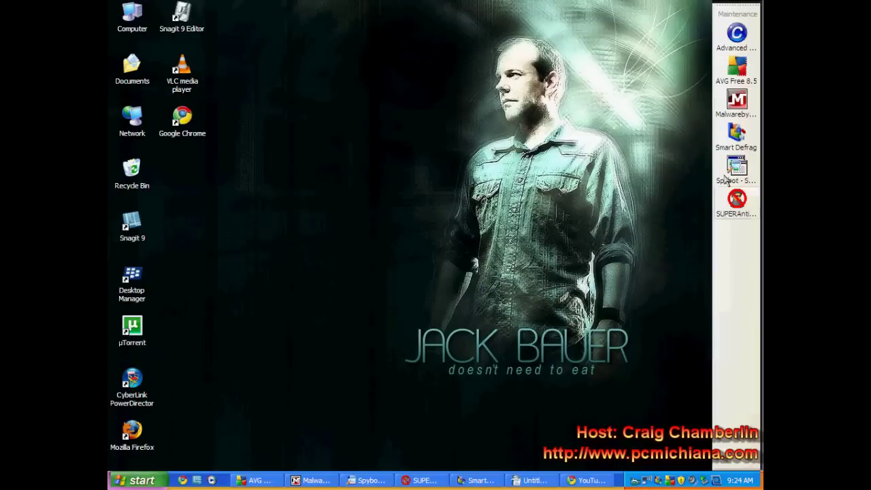
right_click(745, 250)
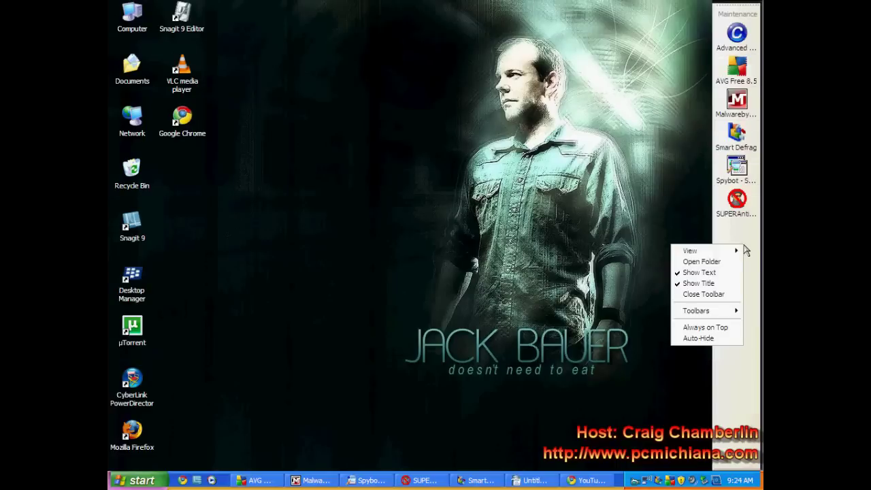
click(728, 272)
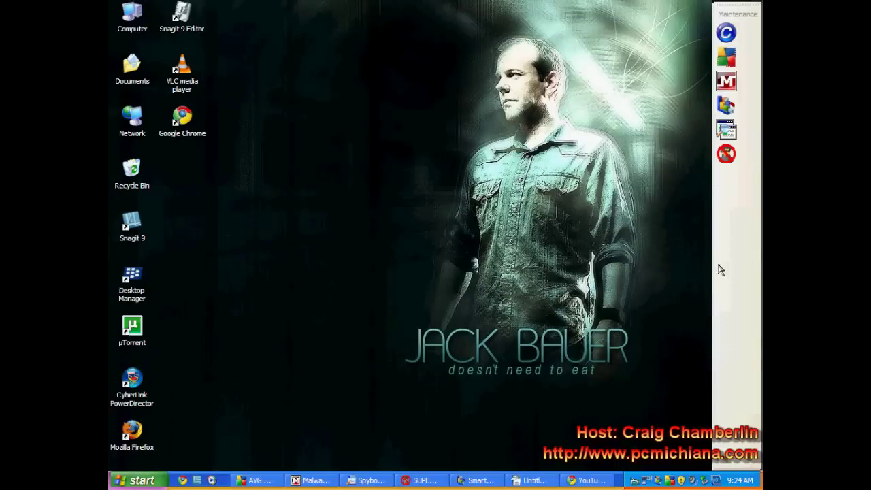
Step: Narrow the Maintenance toolbar to icon width and turn off Show Title
drag(725, 268, 733, 268)
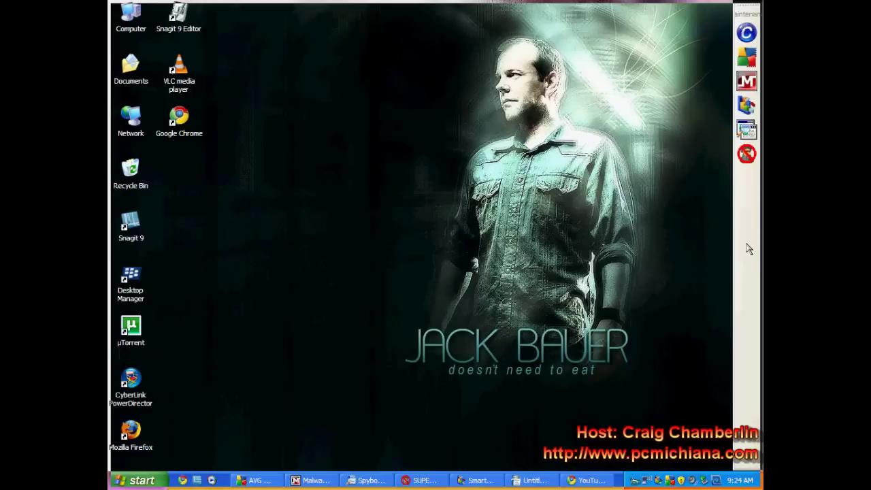
right_click(746, 245)
click(737, 284)
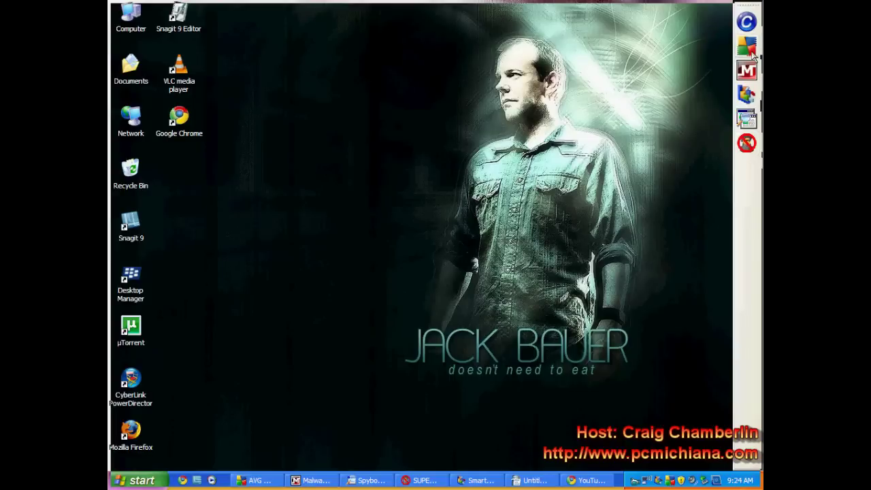
Step: Reorder the toolbar icons: AVG on top, Malwarebytes above C, SUPERAntiSpyware fourth
drag(753, 53, 752, 15)
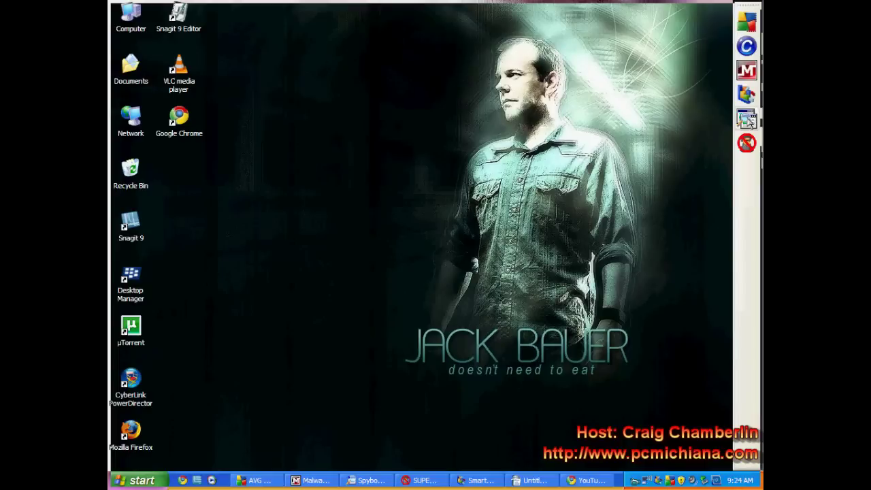
drag(749, 121, 748, 146)
drag(746, 71, 746, 45)
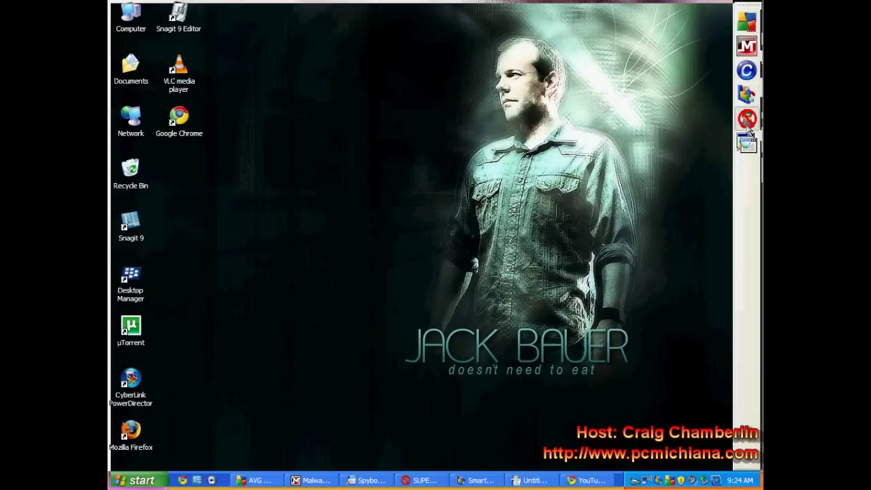
drag(748, 124, 746, 70)
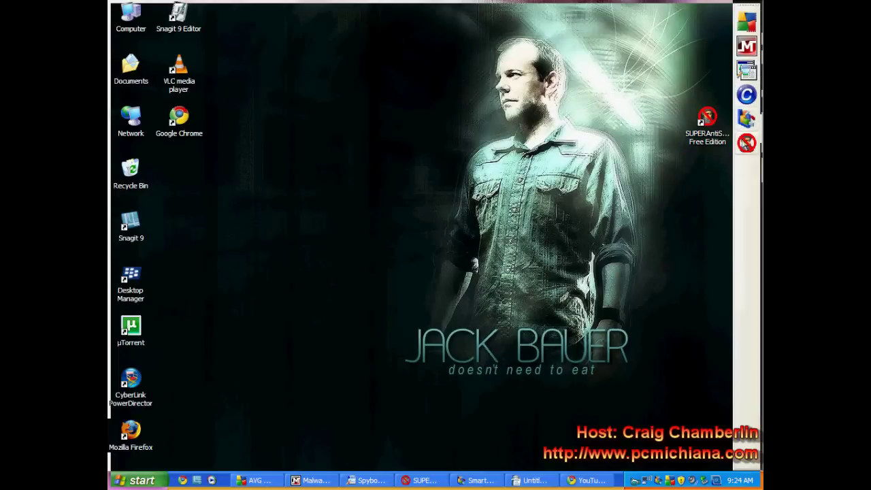
drag(747, 151, 747, 94)
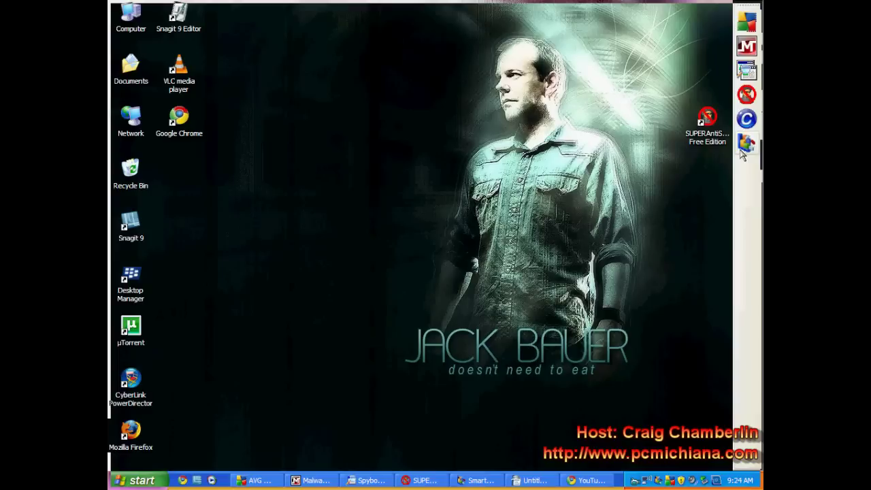
Step: Delete the stray SUPERAntiSpyware shortcut from the desktop and confirm
click(709, 124)
click(751, 121)
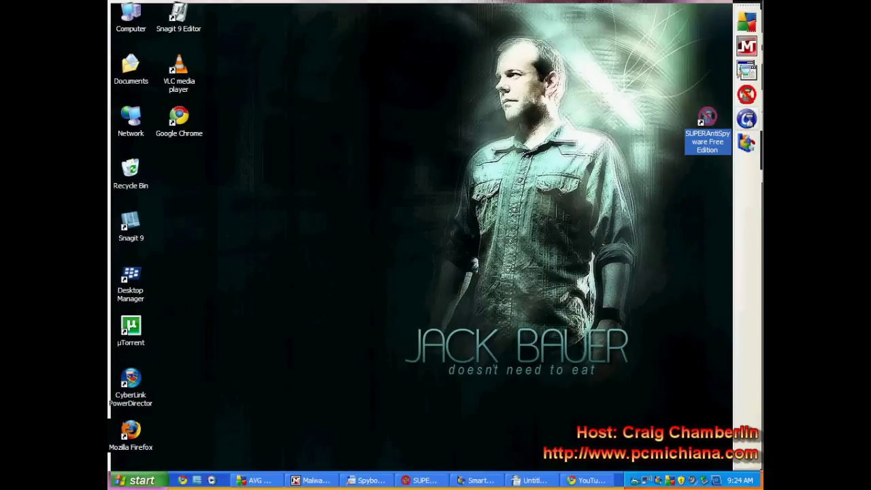
key(Delete)
click(484, 282)
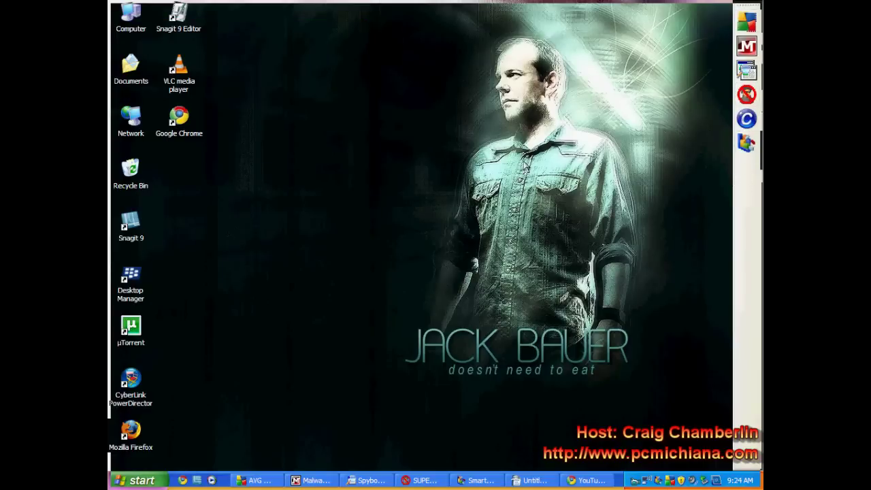
Step: Turn Auto-Hide on for the Maintenance toolbar, then switch it back off
right_click(741, 175)
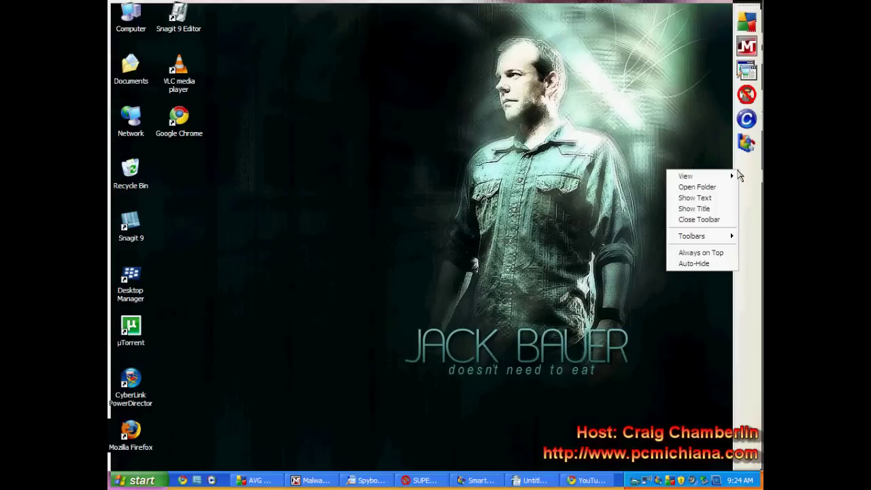
click(717, 266)
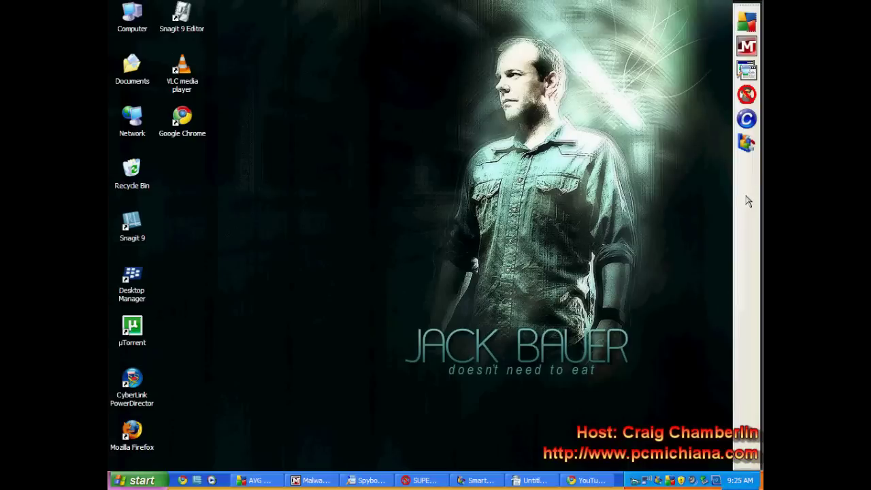
right_click(744, 197)
click(708, 291)
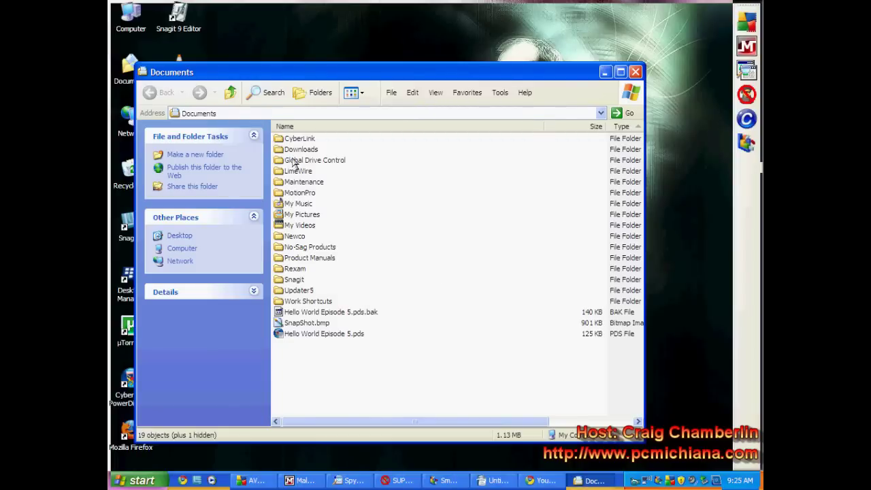
Step: In the Maintenance folder, start a new shortcut targeting Hard Drive (C:)
double_click(294, 180)
right_click(406, 246)
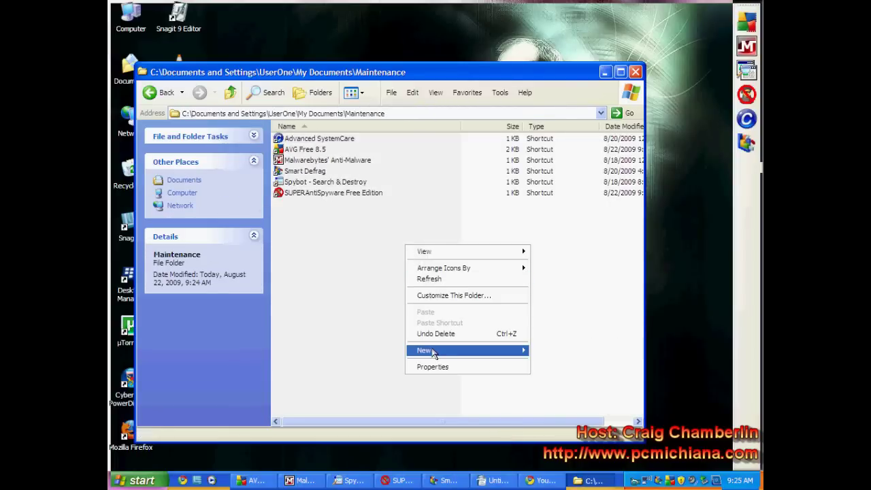
mouse_move(433, 351)
click(559, 364)
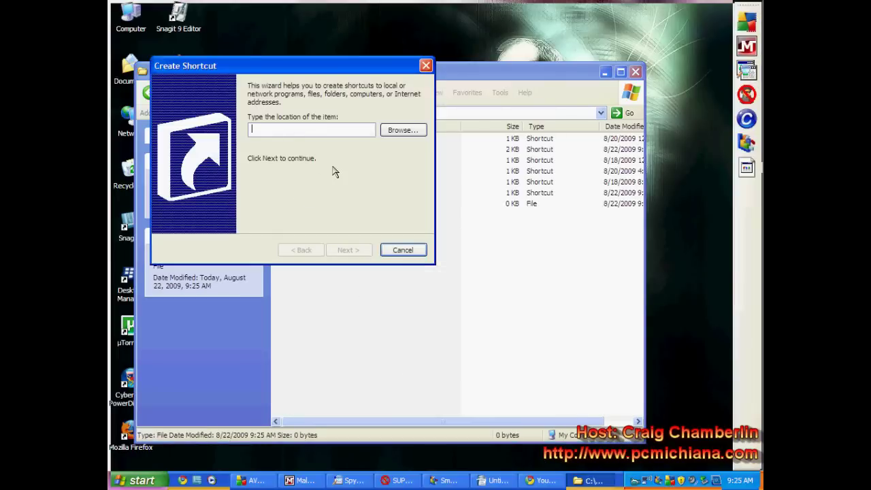
click(401, 129)
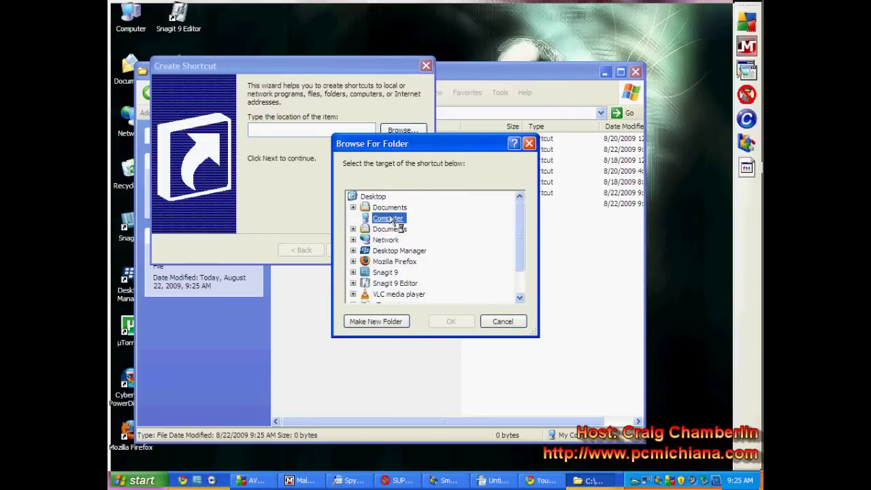
double_click(392, 221)
double_click(407, 229)
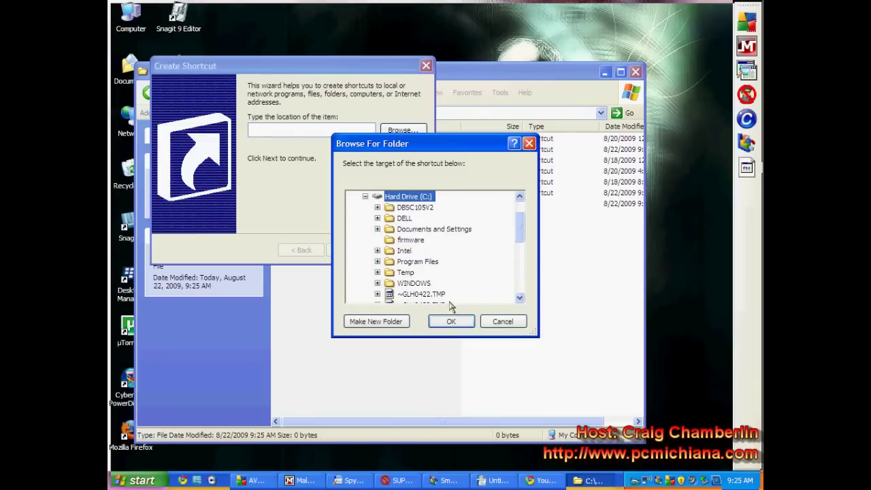
click(451, 321)
Step: Name the new shortcut Spacer and finish the wizard
click(353, 250)
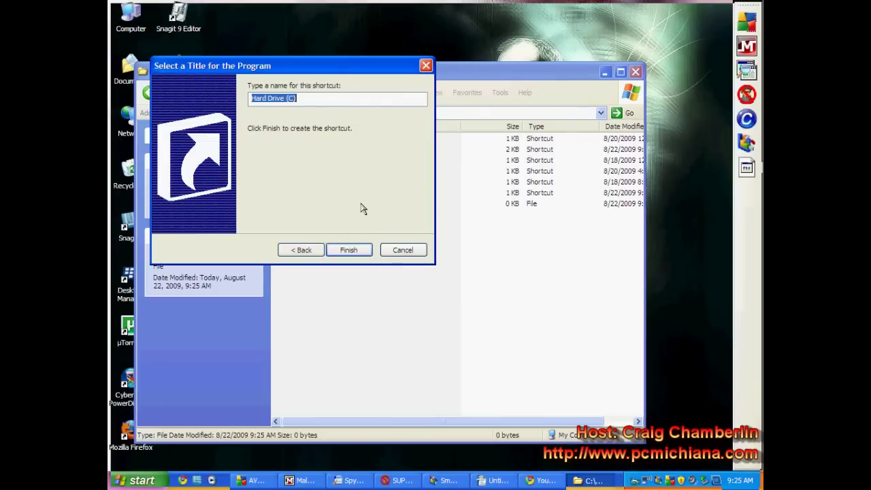
text(Spacer)
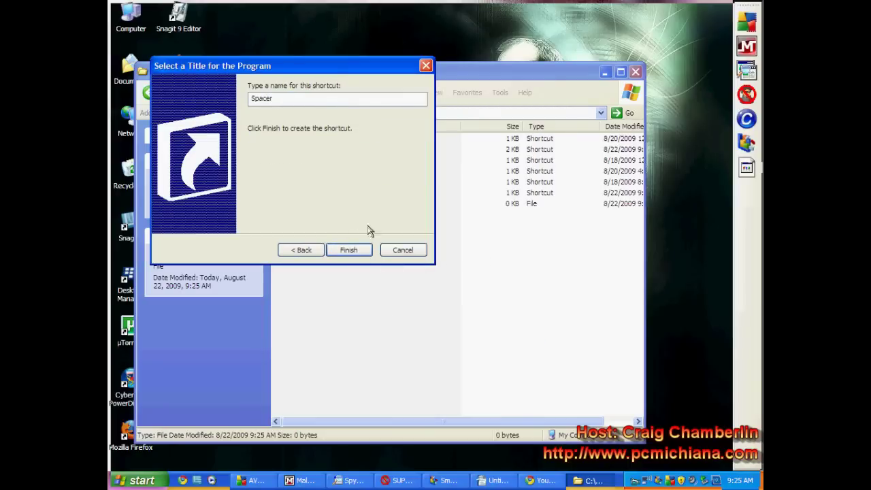
click(347, 249)
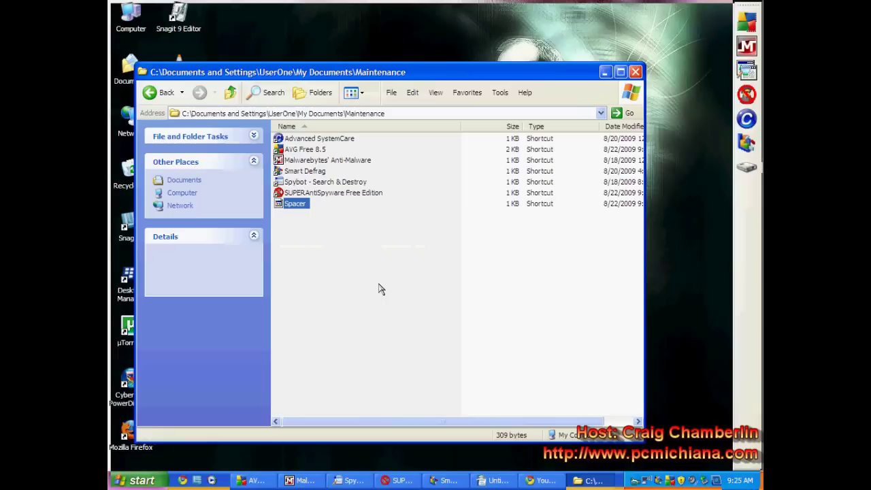
click(306, 223)
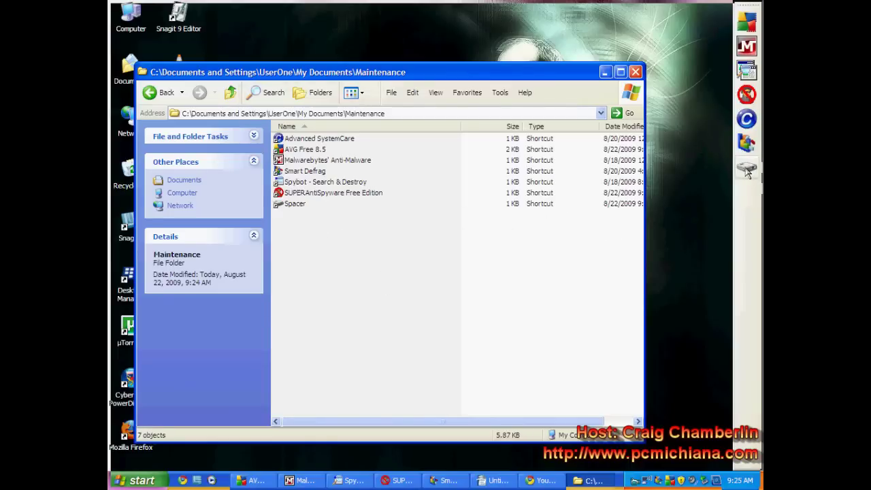
Step: In the Spacer shortcut's Properties, choose a blank icon, apply it and close with OK
click(282, 204)
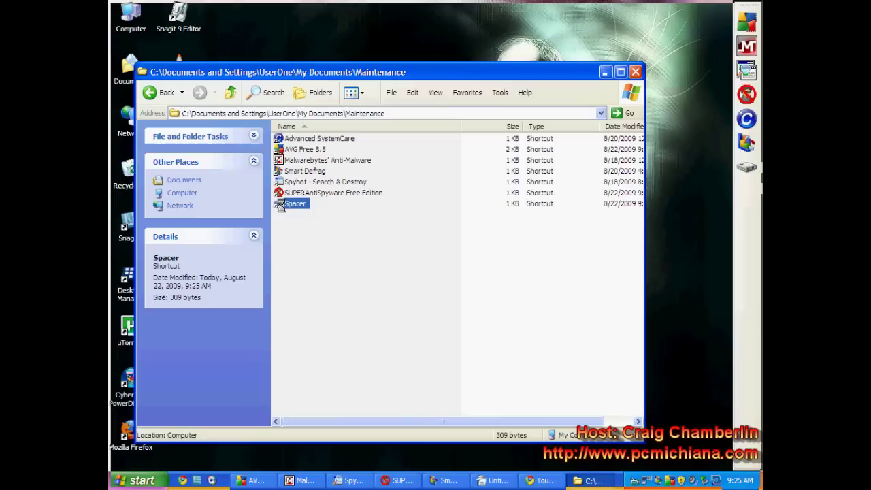
right_click(282, 205)
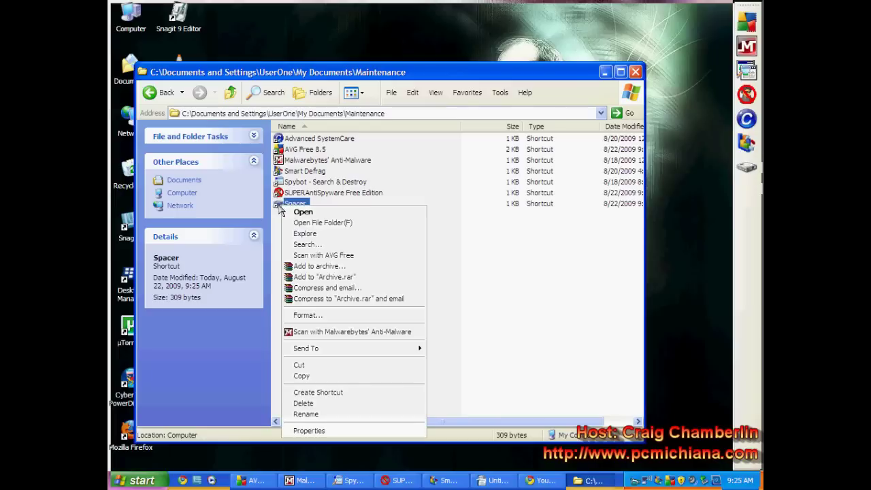
click(308, 430)
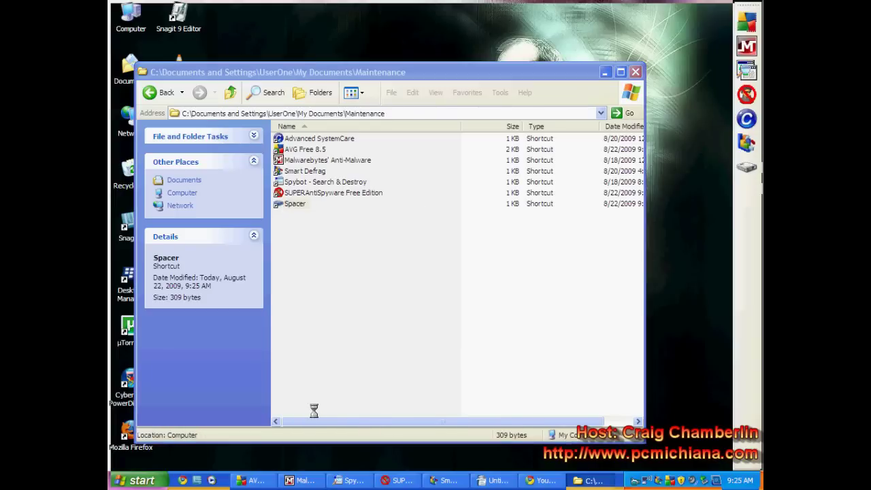
click(427, 365)
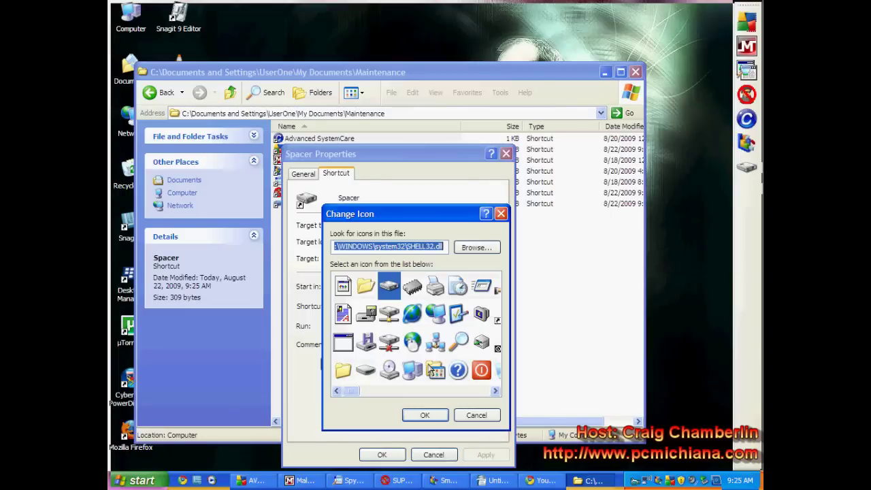
drag(352, 390, 378, 400)
click(417, 345)
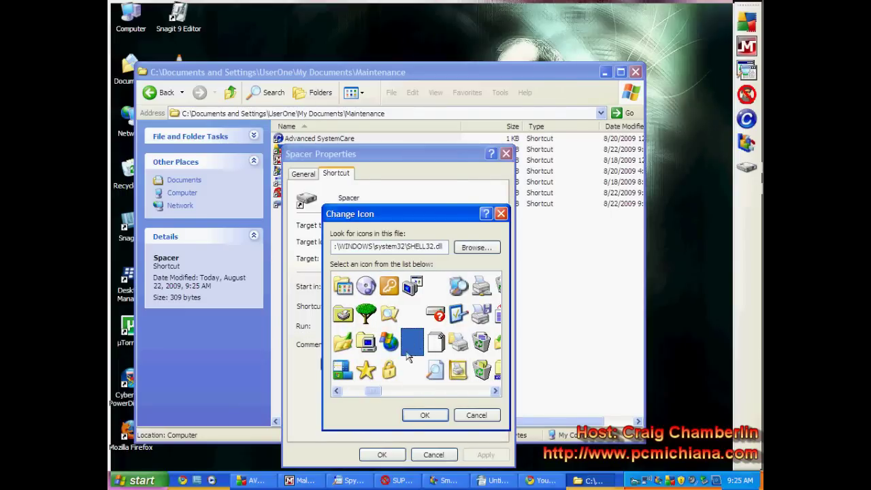
click(421, 415)
click(480, 456)
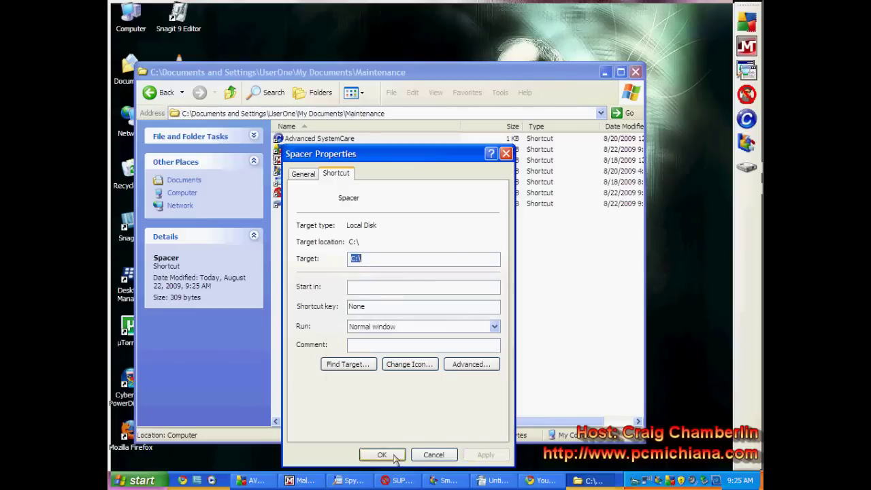
click(382, 454)
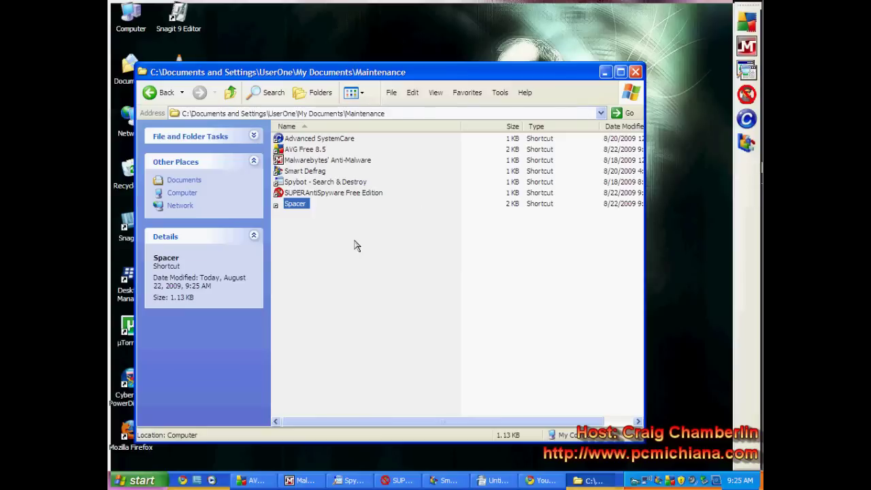
Step: Move the Explorer window aside and drag CyberLink PowerDirector, Snagit 9 Editor and Snagit 9 onto the toolbar
drag(285, 72, 410, 42)
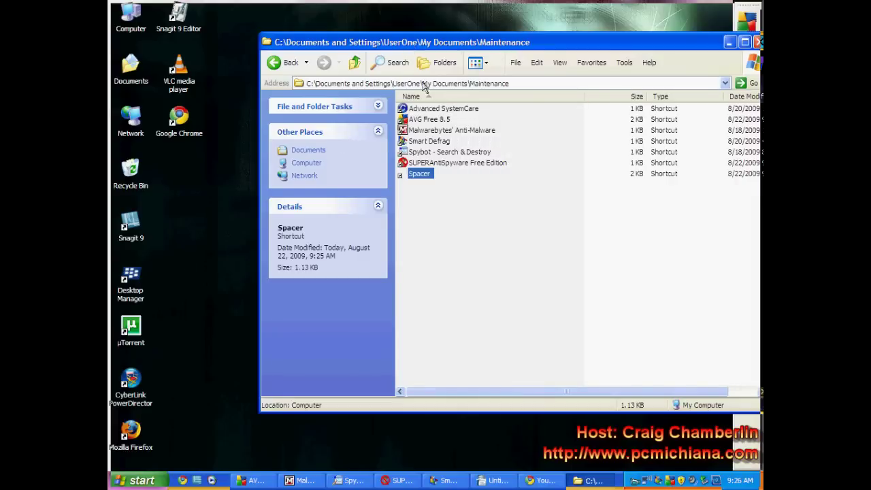
drag(430, 42, 330, 88)
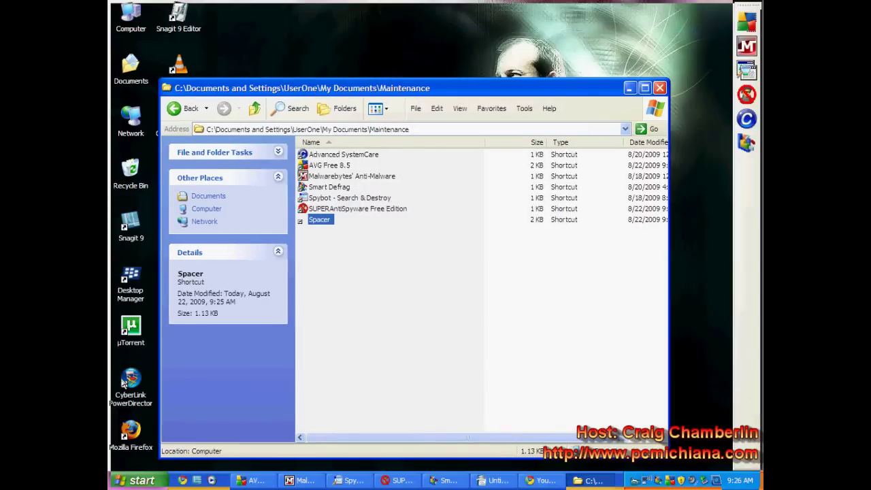
drag(224, 91, 281, 66)
drag(129, 398, 751, 193)
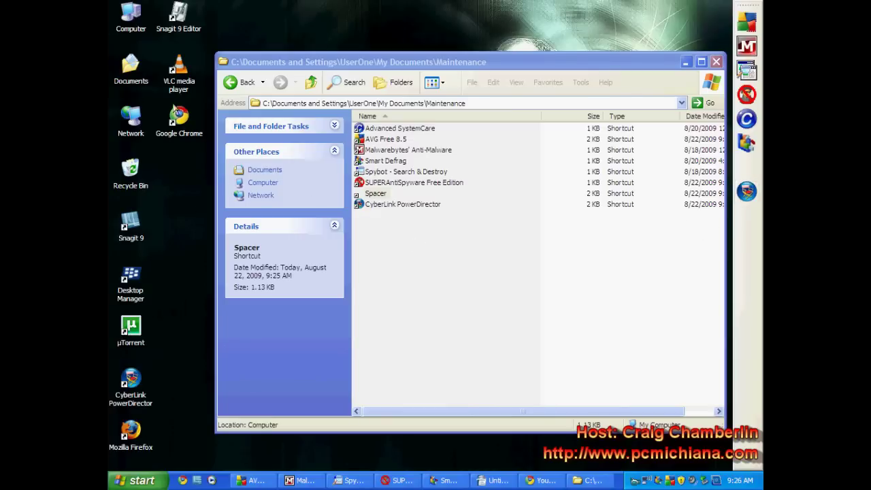
drag(190, 17, 754, 223)
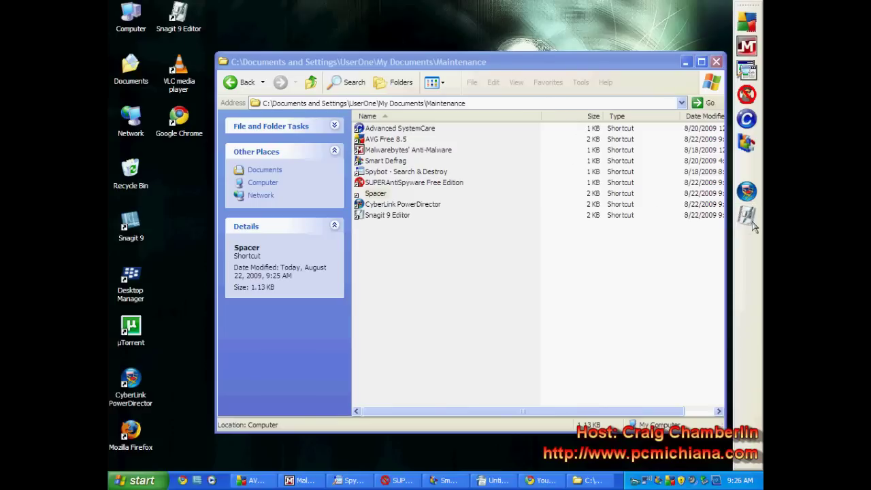
mouse_move(130, 223)
mouse_down()
mouse_move(701, 227)
mouse_move(751, 208)
mouse_up()
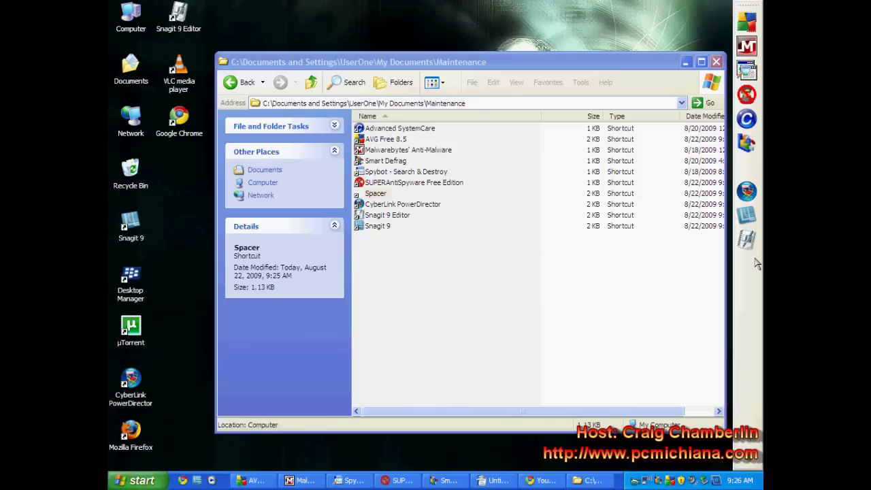
Step: Add a second Spacer shortcut, 'Copy of Spacer', to the Maintenance folder
click(374, 196)
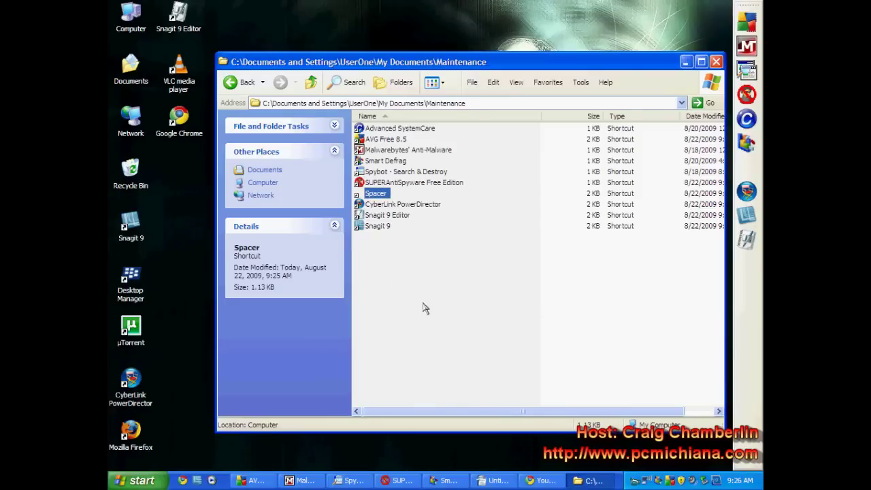
right_click(376, 193)
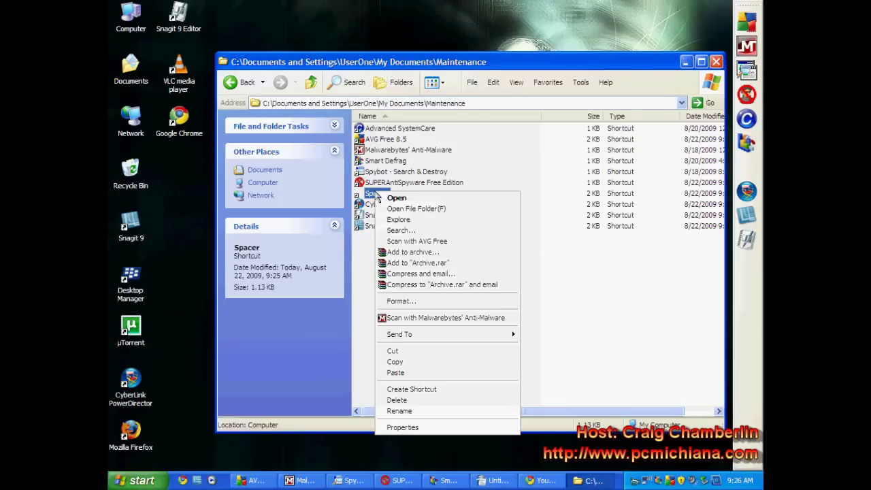
click(394, 352)
right_click(399, 274)
click(421, 346)
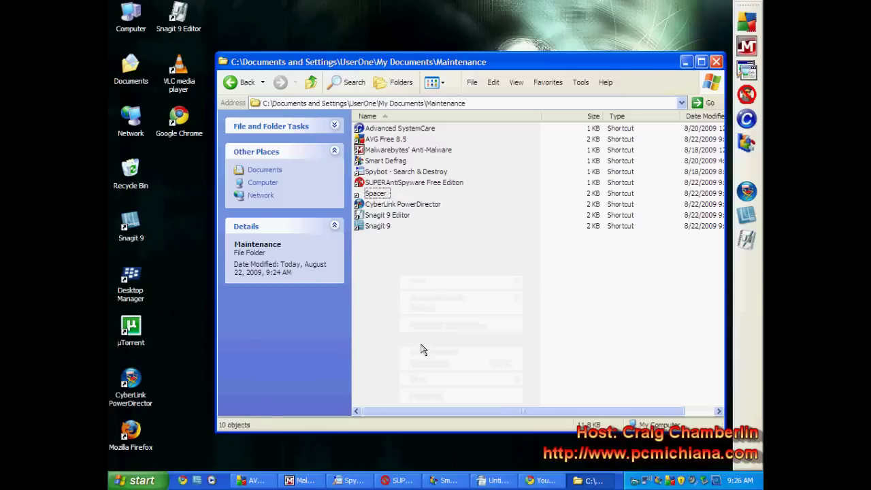
click(403, 297)
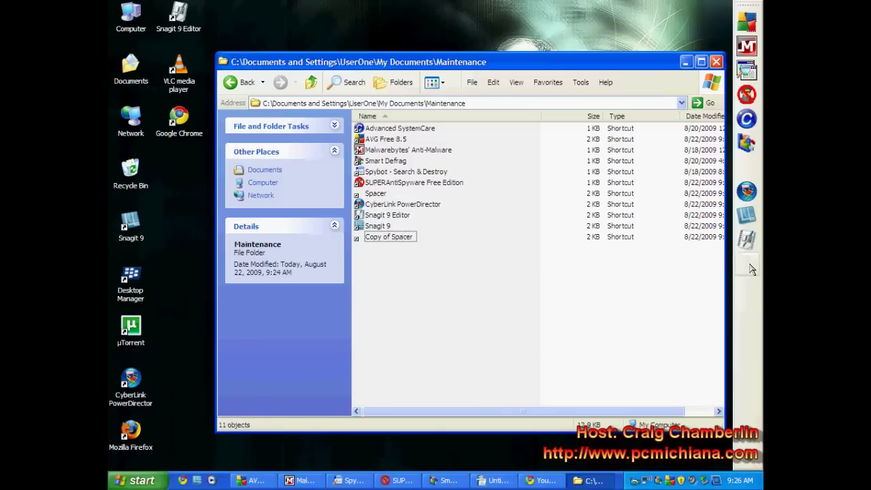
Step: Add μTorrent, Desktop Manager, Google Chrome, VLC and Firefox to the Maintenance toolbar
drag(130, 328, 748, 287)
drag(134, 281, 753, 325)
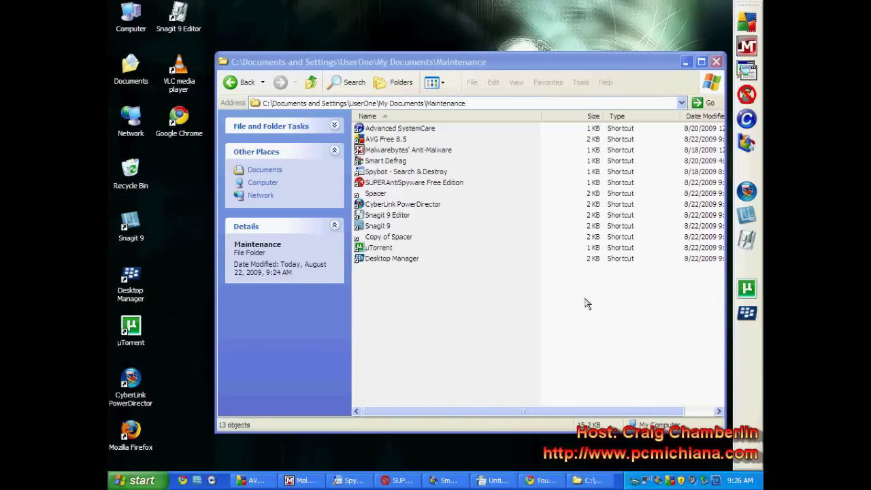
drag(184, 133, 746, 332)
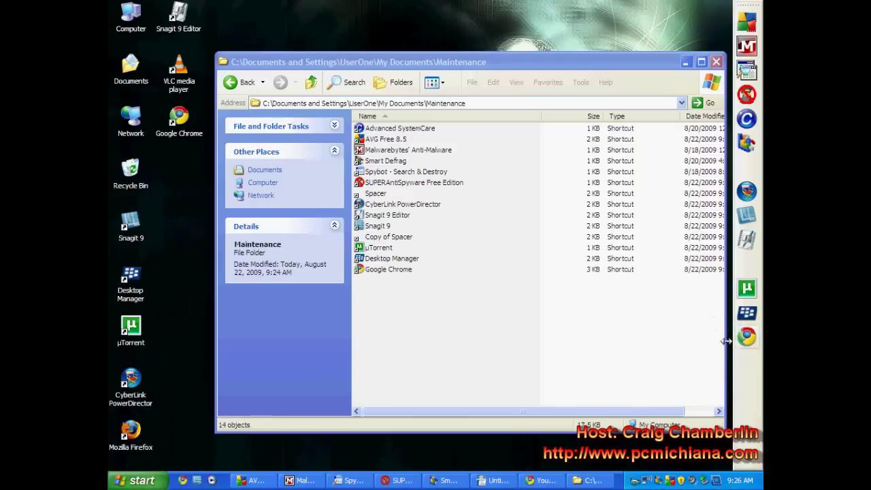
drag(188, 87, 747, 359)
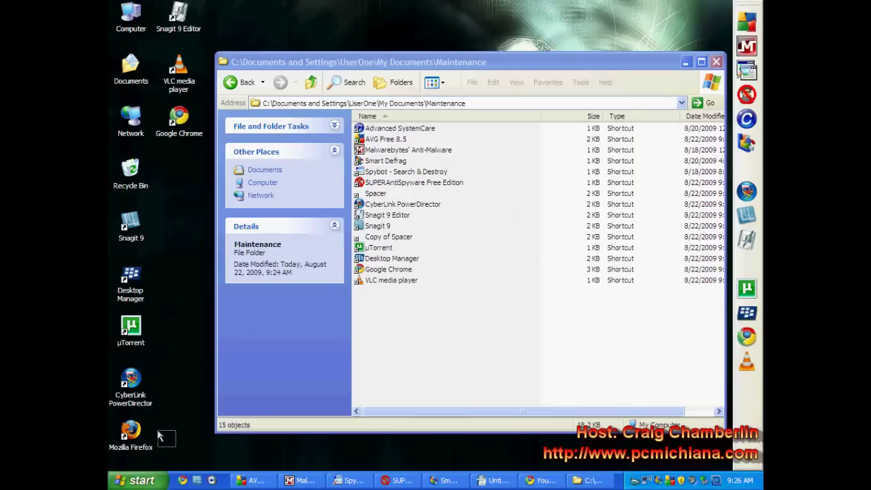
mouse_move(133, 435)
mouse_down()
mouse_move(748, 398)
mouse_move(747, 387)
mouse_up()
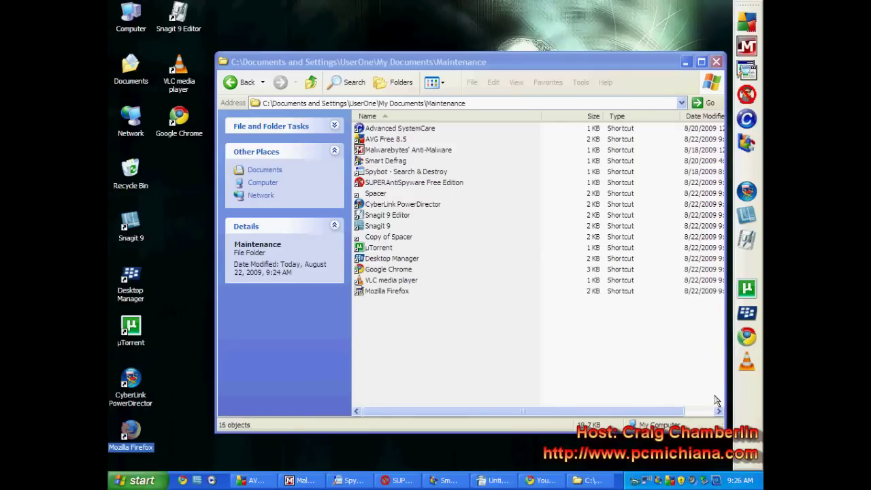
Step: Delete the leftover program icons from the desktop and close the Maintenance folder
drag(164, 454, 127, 226)
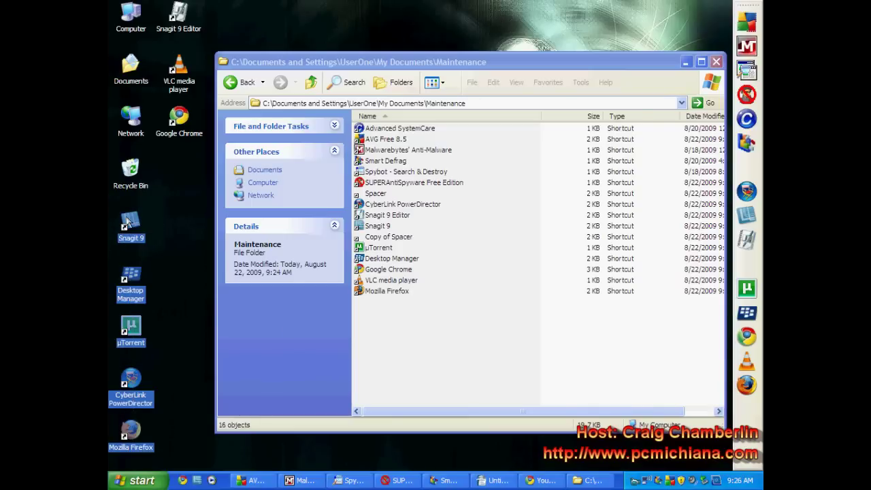
key(Delete)
key(Return)
drag(195, 149, 173, 19)
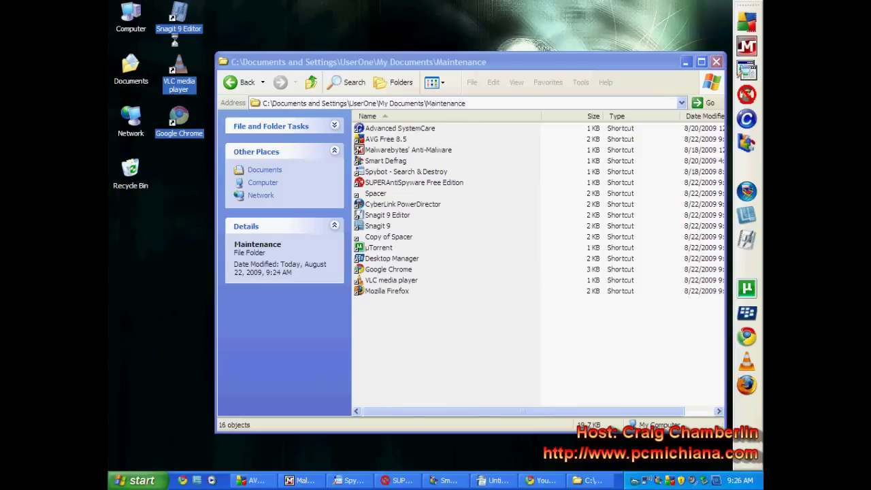
key(Delete)
click(489, 270)
click(715, 62)
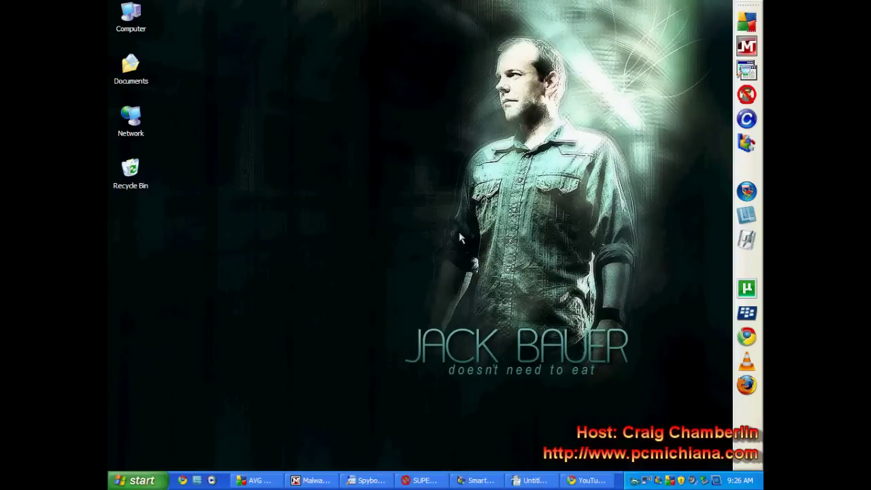
right_click(754, 163)
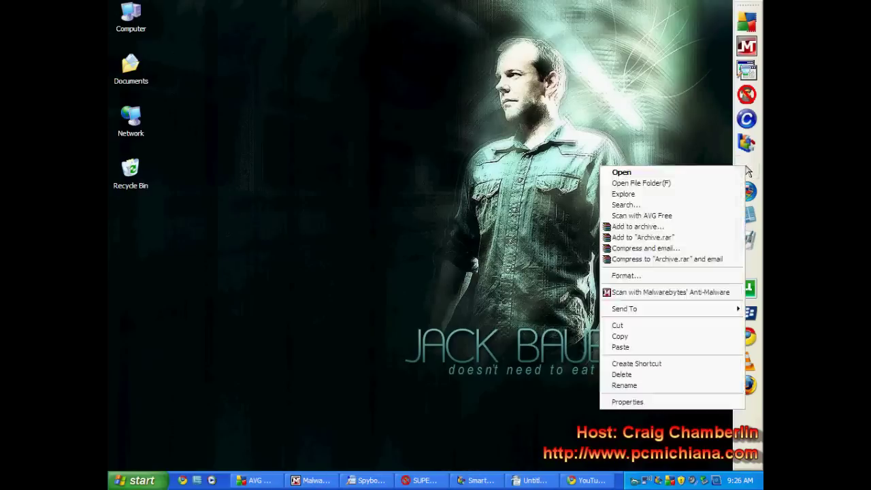
Step: Set the right-edge Maintenance toolbar to Auto-Hide and reveal it at the screen edge
right_click(746, 442)
click(701, 427)
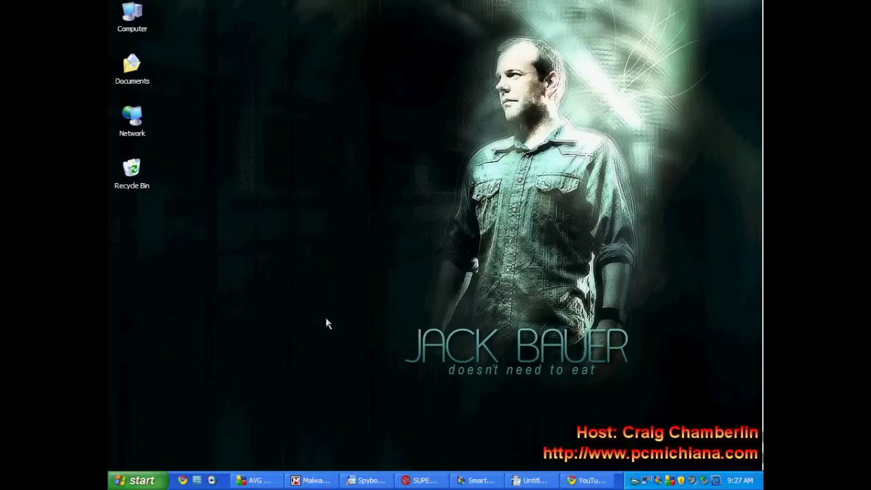
mouse_move(760, 130)
click(255, 480)
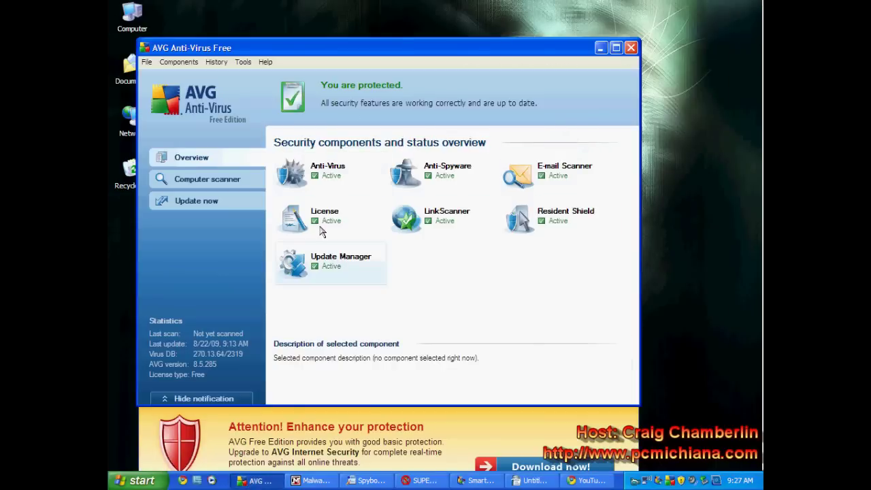
drag(344, 54, 392, 16)
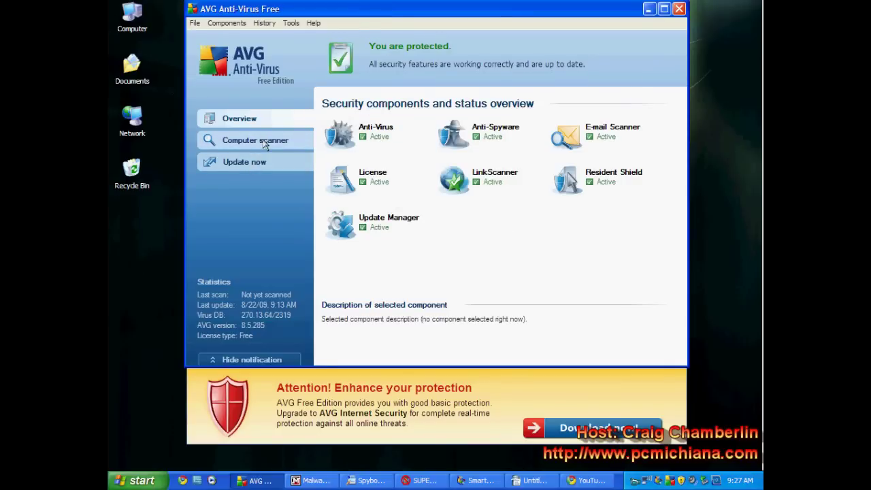
click(648, 9)
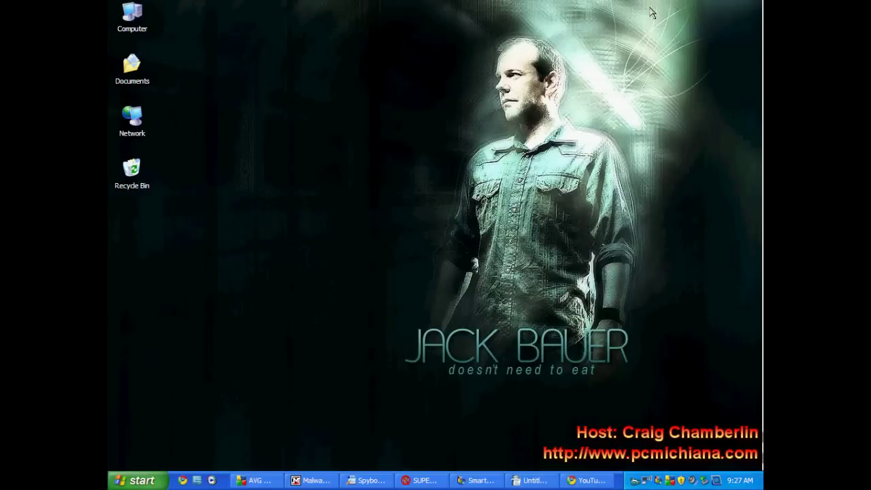
Step: Check Malwarebytes' update information, then minimize it and bring up Spybot
click(311, 481)
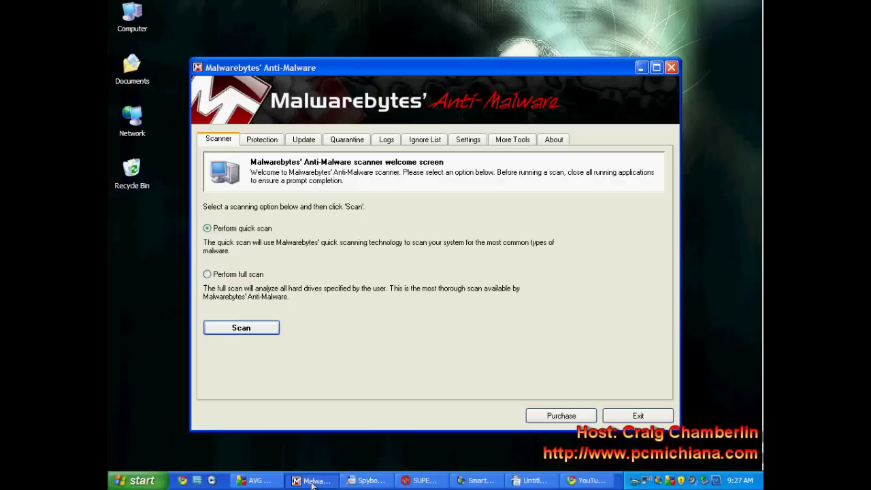
click(303, 139)
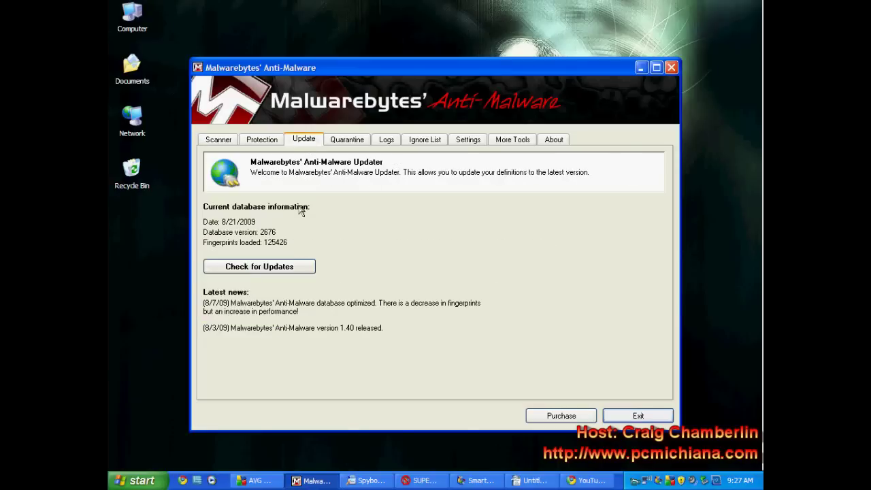
click(218, 140)
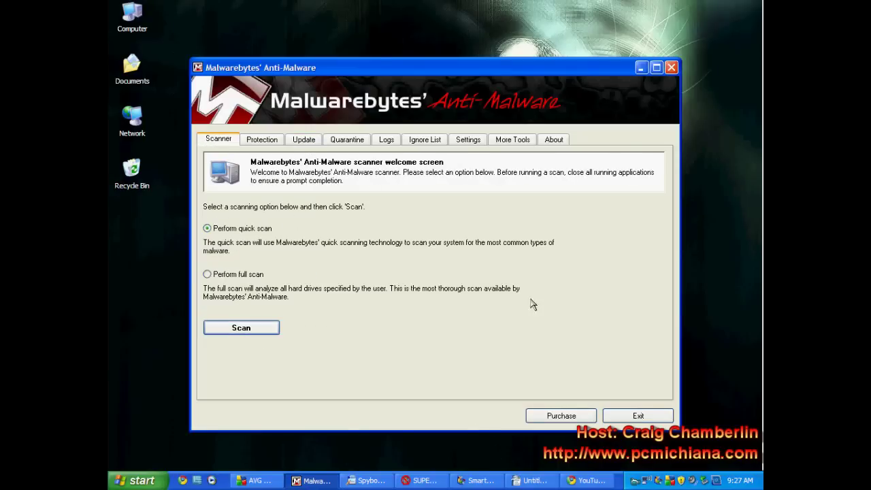
click(641, 68)
click(367, 480)
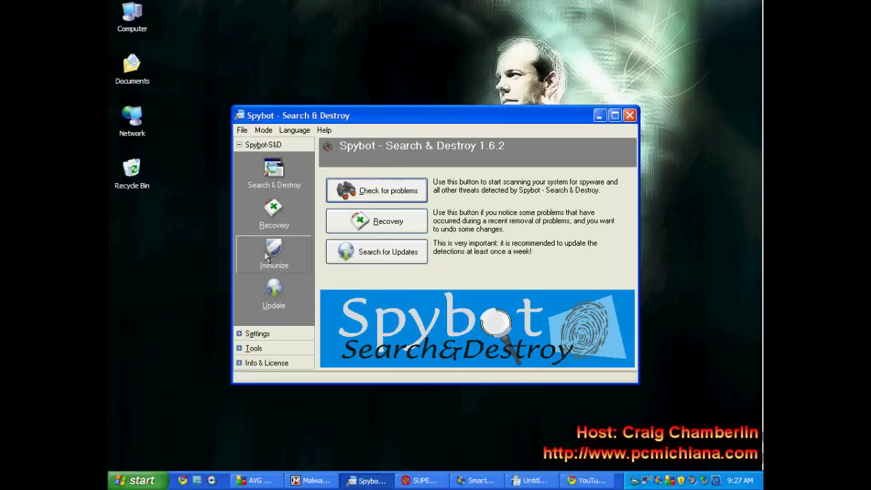
Step: View Spybot's Immunize and Search & Destroy pages, then bring up SUPERAntiSpyware
click(268, 255)
click(272, 167)
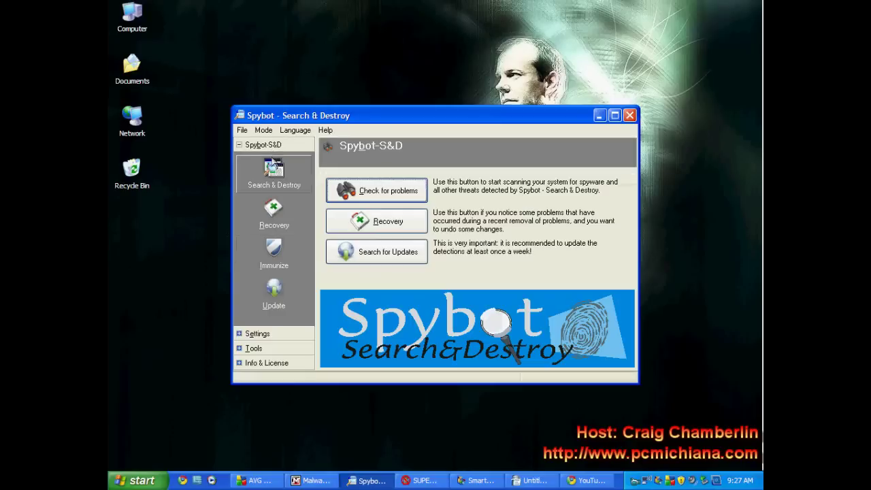
click(601, 116)
click(415, 480)
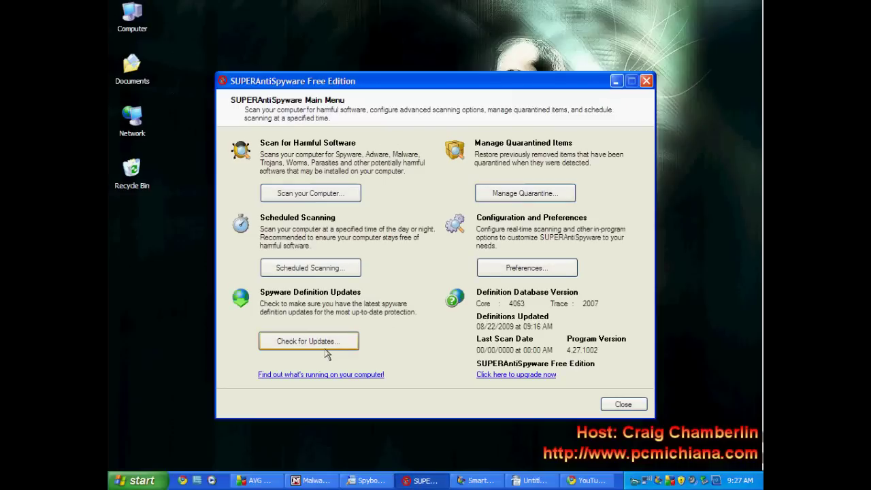
Step: Open SUPERAntiSpyware's scanner page, then minimize it and bring up Smart Defrag
click(321, 193)
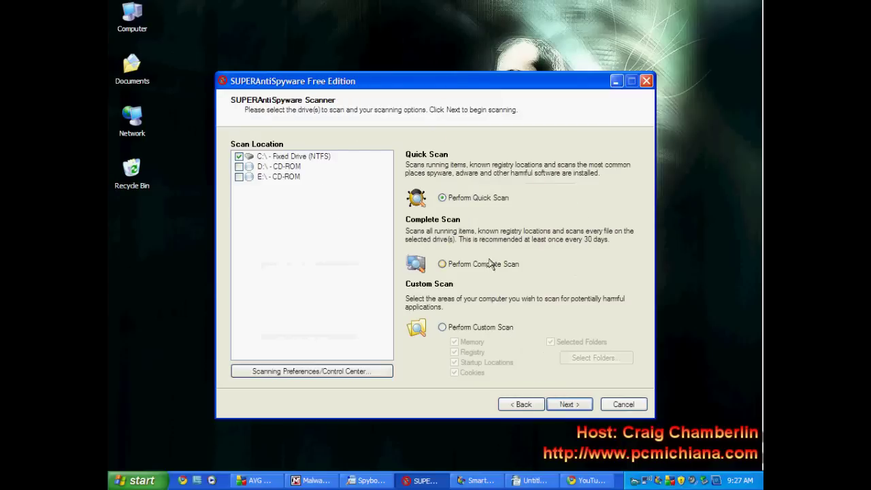
click(616, 81)
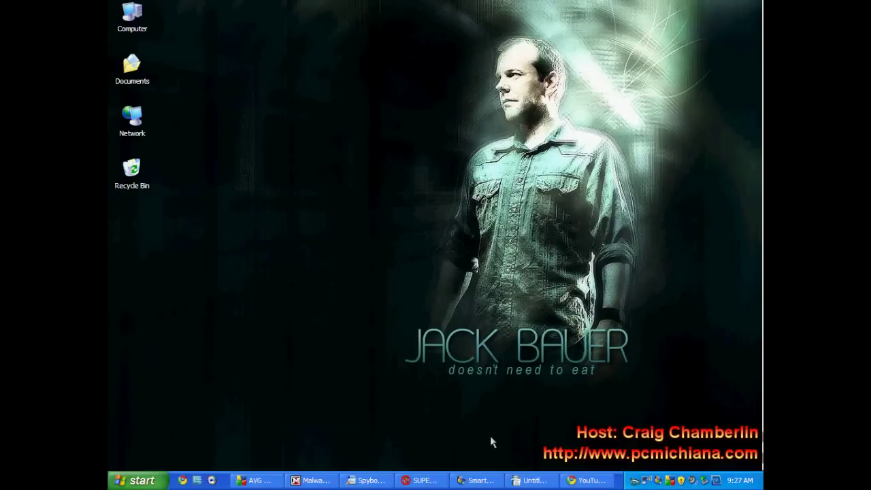
click(478, 480)
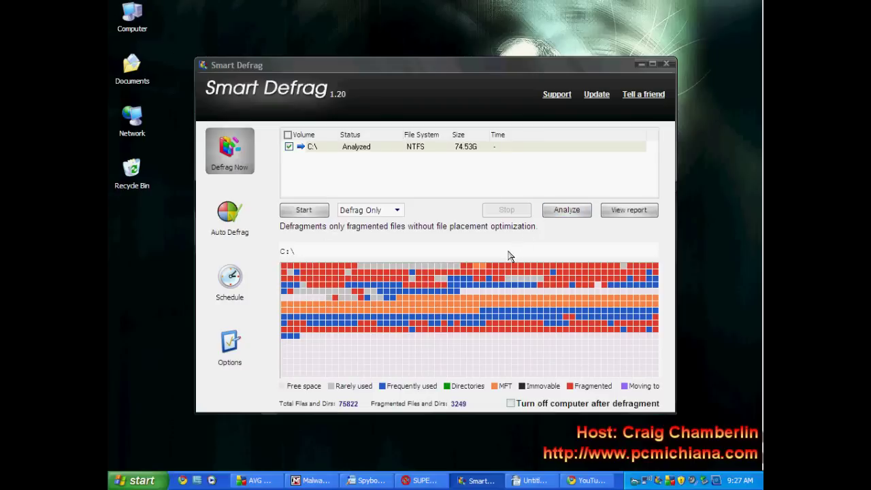
Step: Set Smart Defrag's defrag mode to Fast Optimize and minimize the window
click(396, 210)
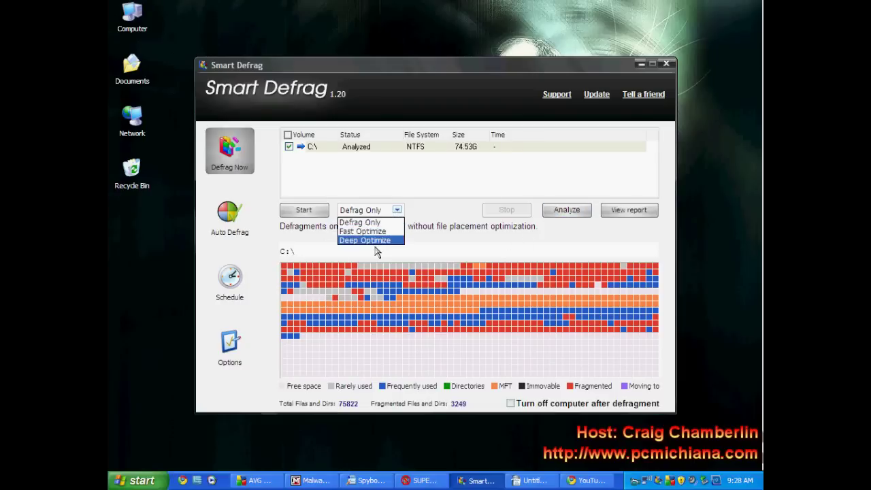
click(379, 231)
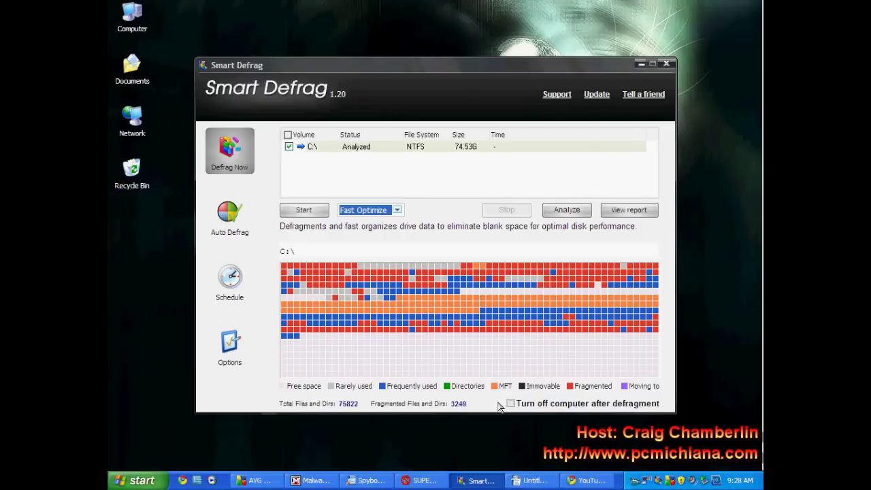
click(641, 64)
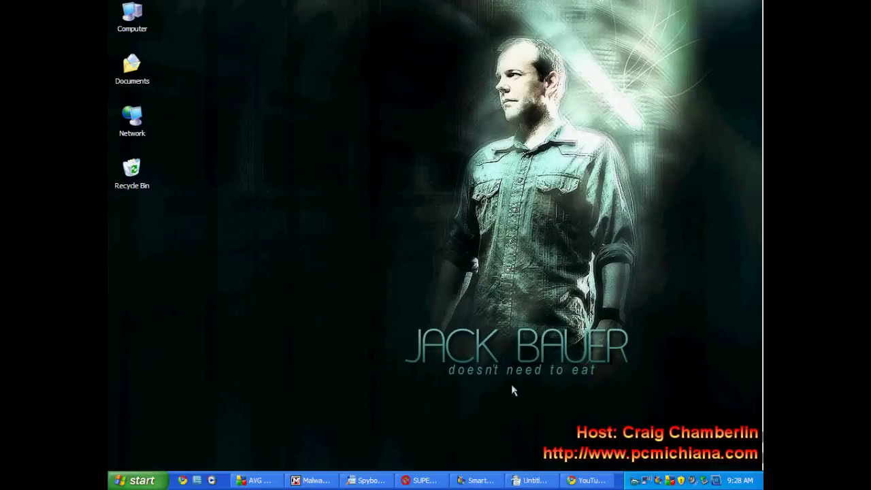
Step: Glance at the Untitled1 Writer document, keep it open but minimized, and restore Smart Defrag
click(532, 480)
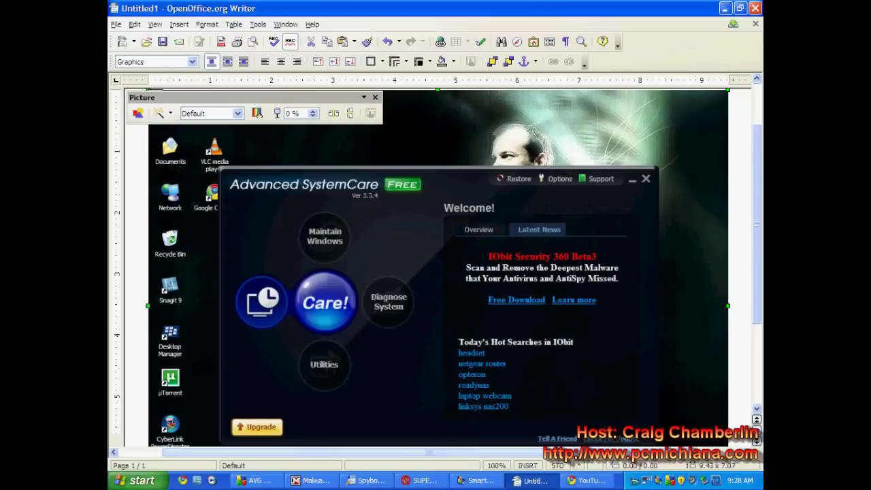
click(755, 8)
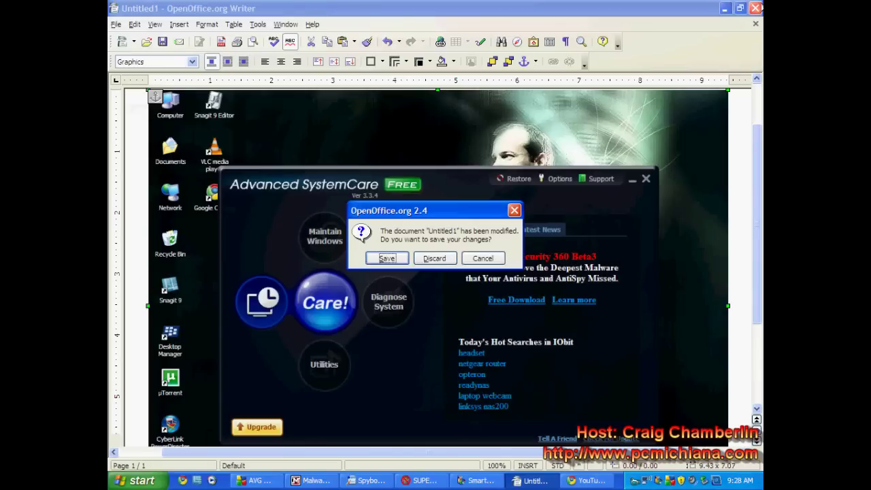
click(489, 258)
click(723, 8)
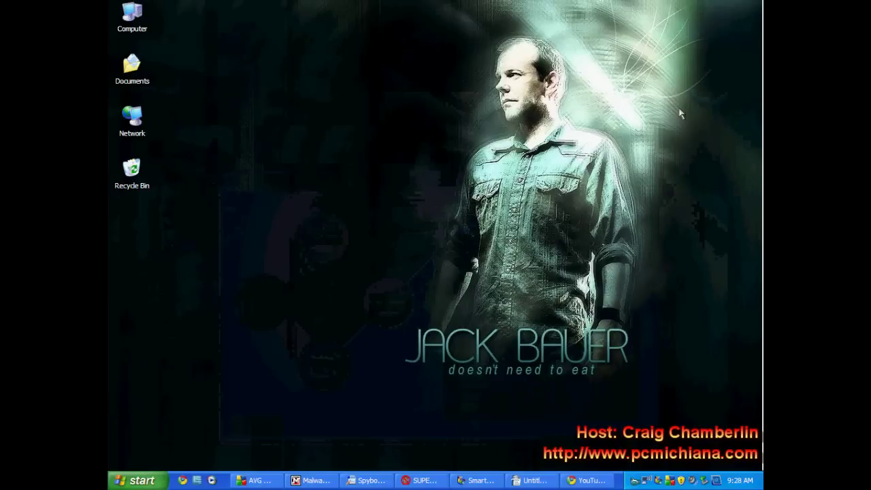
click(473, 480)
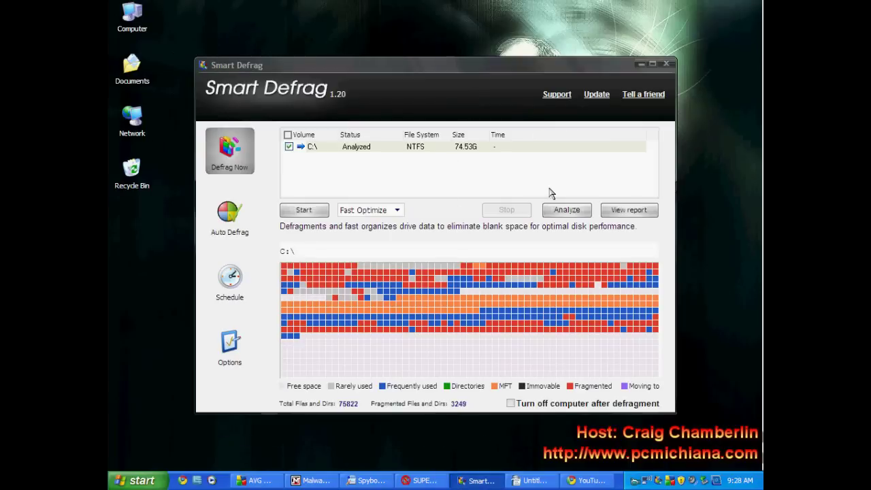
Step: Reselect Fast Optimize as Smart Defrag's mode and minimize the window
click(371, 210)
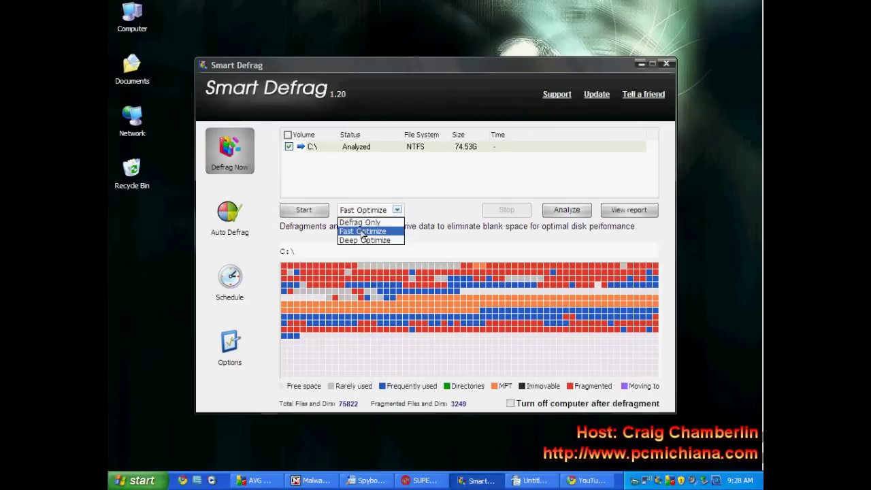
click(362, 232)
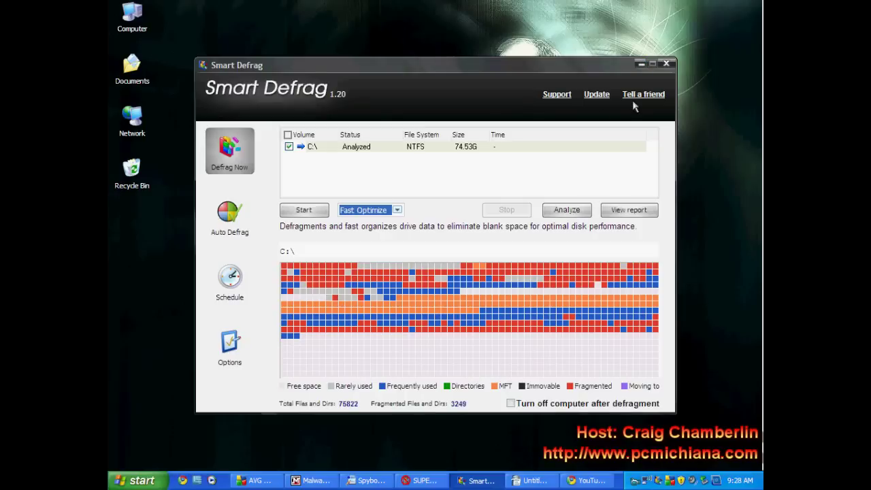
click(640, 64)
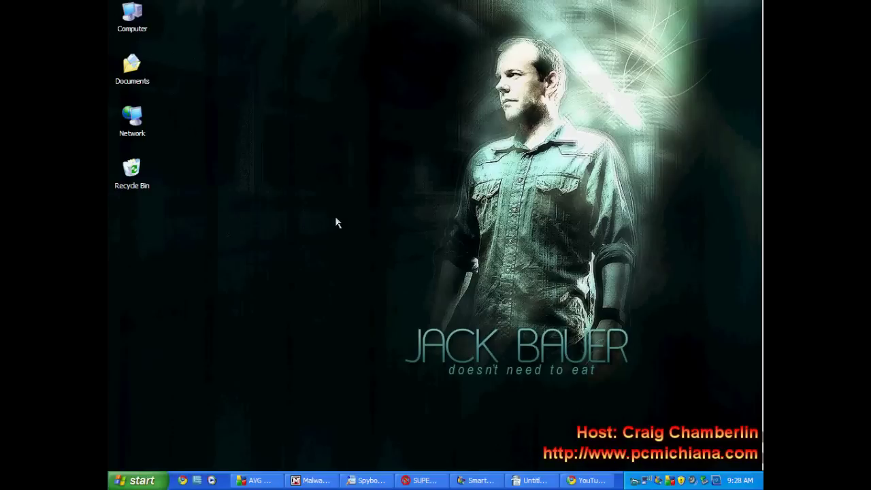
Step: Slide the hidden Maintenance toolbar out from the right screen edge
mouse_move(762, 225)
mouse_move(759, 38)
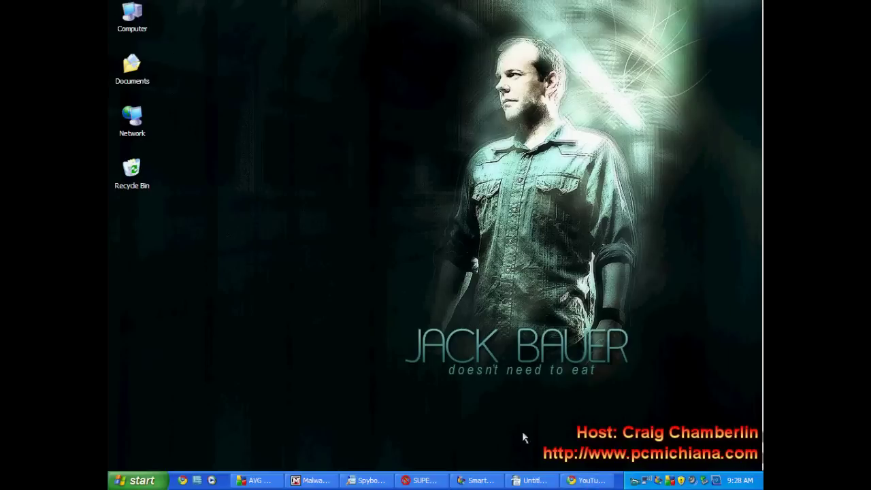
Step: Bring up the PCMichiana YouTube channel and scroll through its Hello World! playlist
click(587, 480)
scroll(441, 357, up, 1)
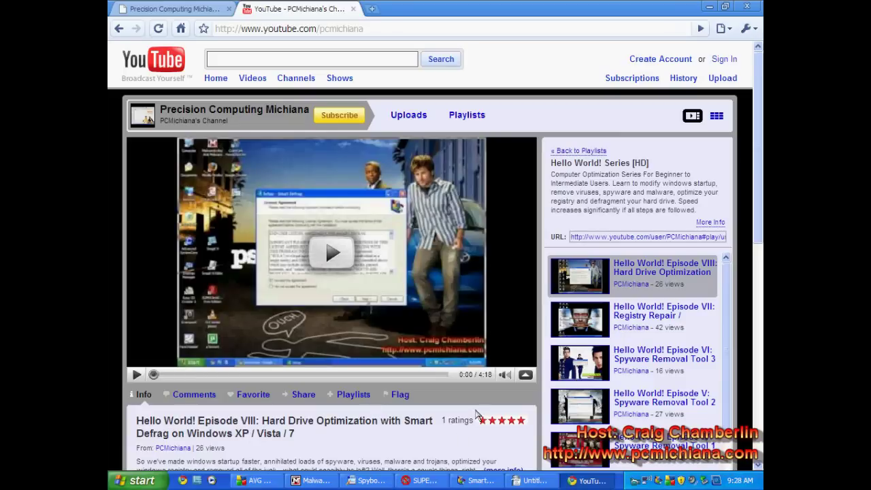
scroll(599, 176, down, 1)
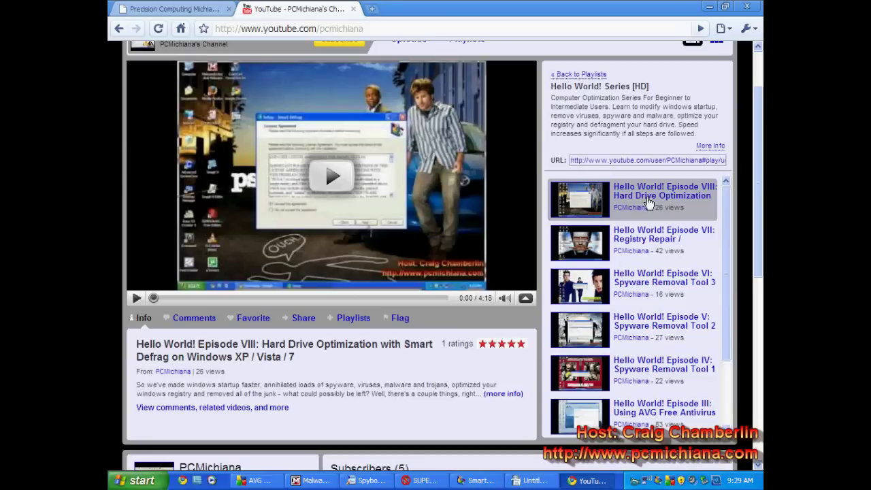
scroll(640, 245, up, 1)
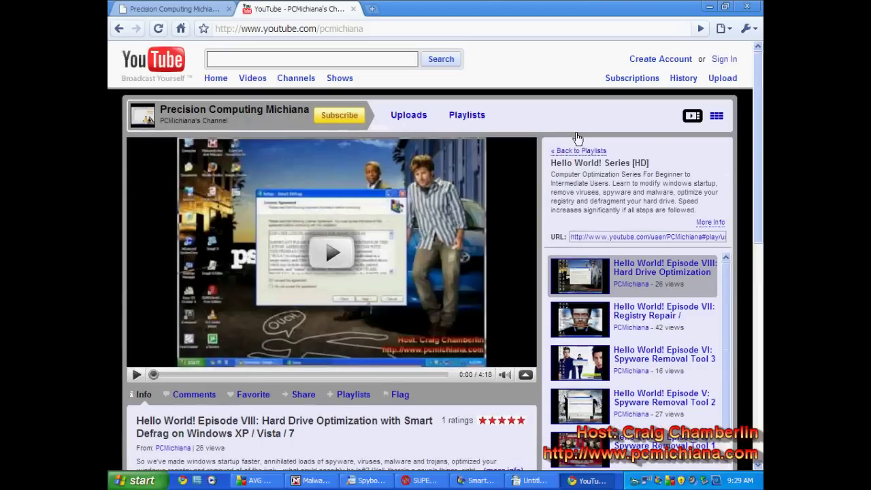
scroll(549, 338, down, 1)
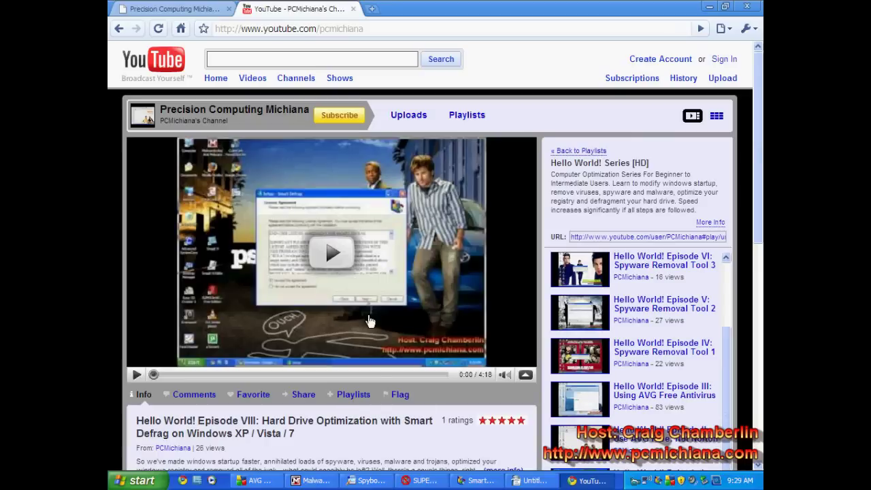
scroll(552, 334, down, 2)
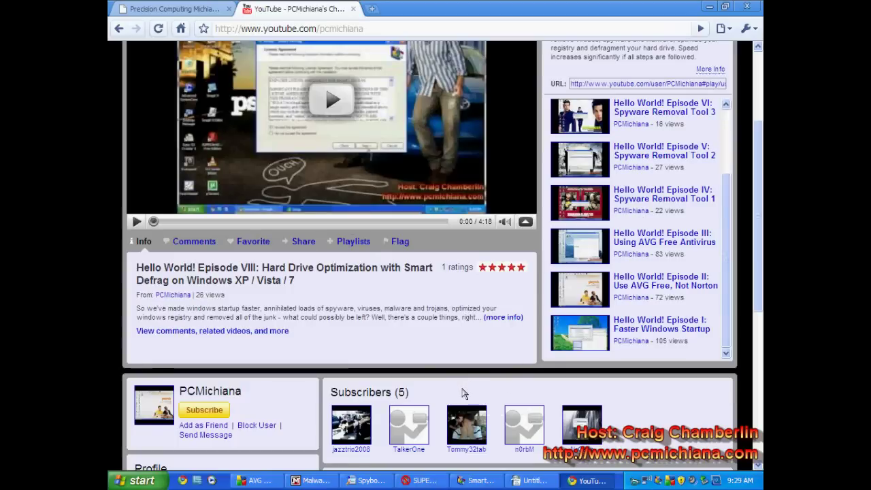
scroll(455, 395, up, 2)
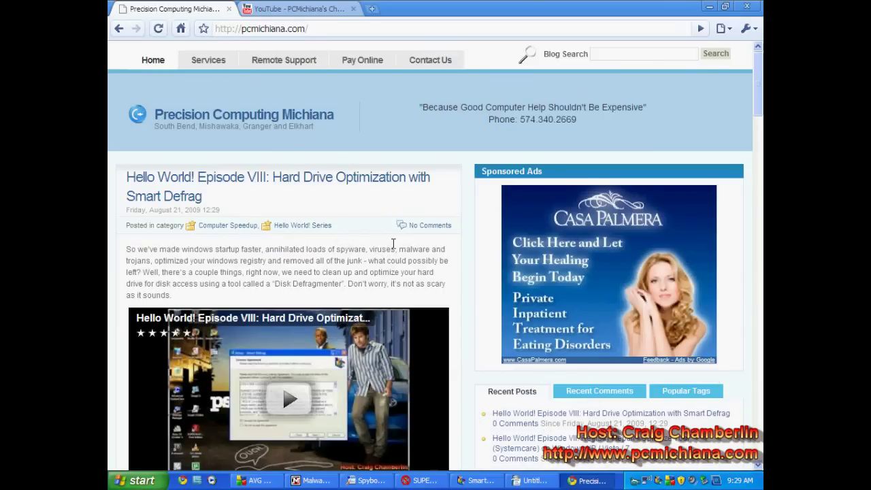
Step: Scroll the blog down to the Episode VII post and Free Maintenance Software list
scroll(394, 246, down, 3)
scroll(498, 214, down, 4)
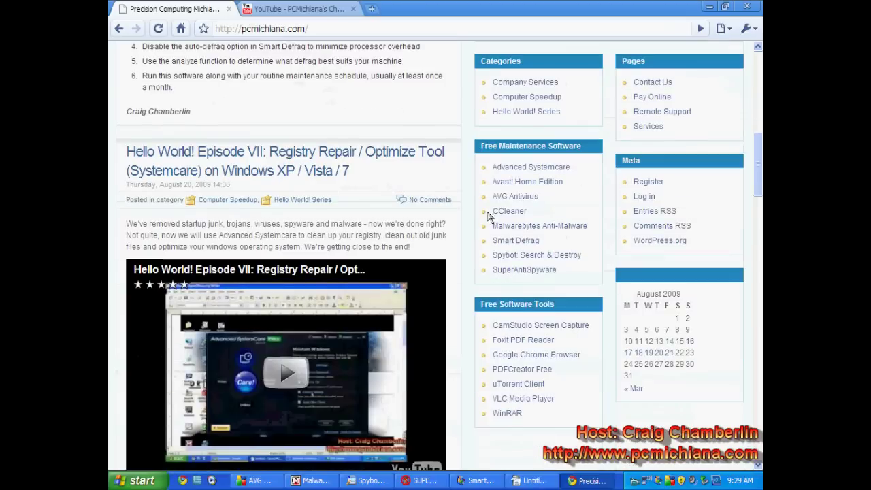